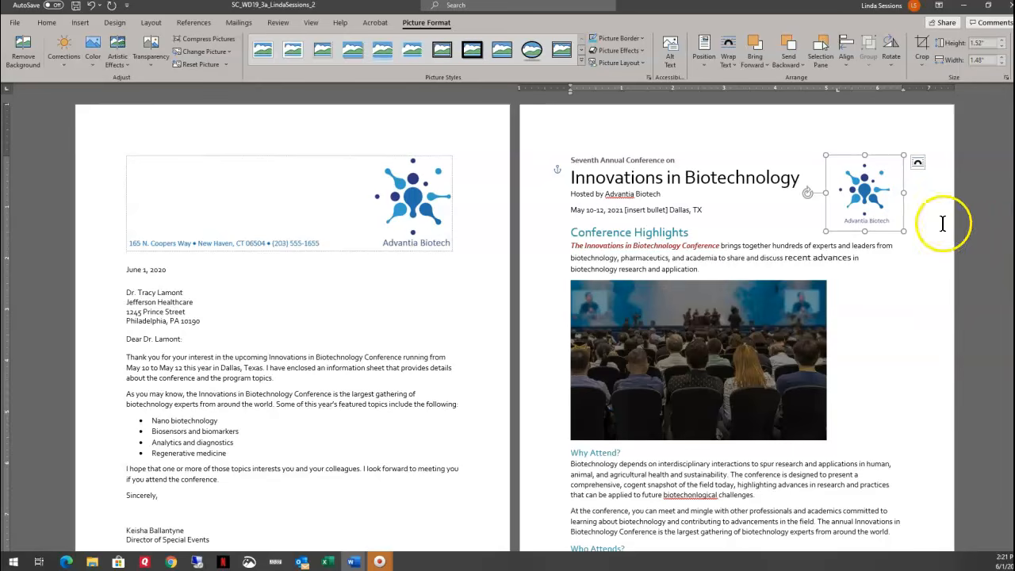
- Copy the formatting of the "Seventh Annual Conference on" line to the "Hosted by Advantia Biotech" line with Format Painter
left_click(596, 159)
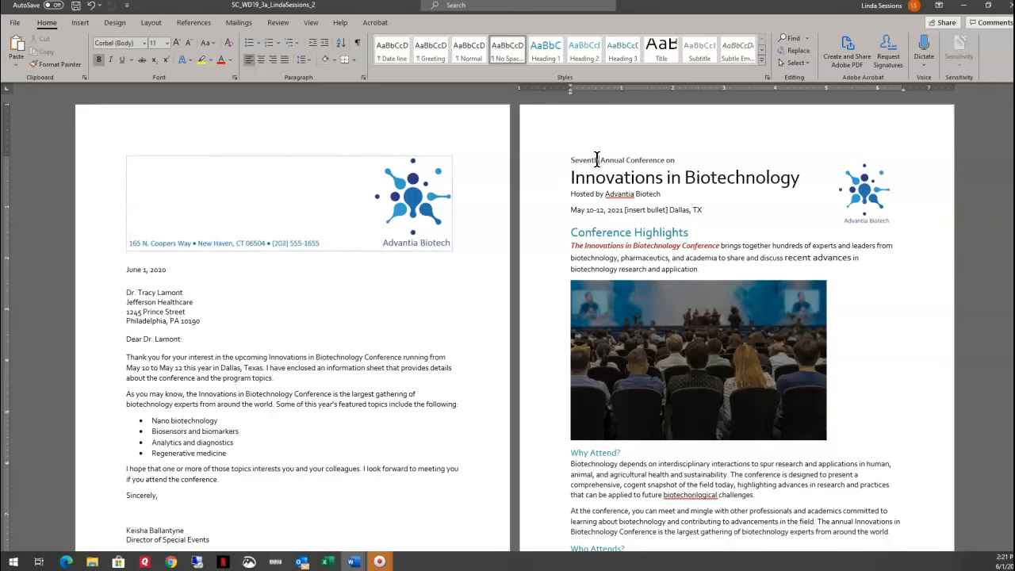
left_click(525, 166)
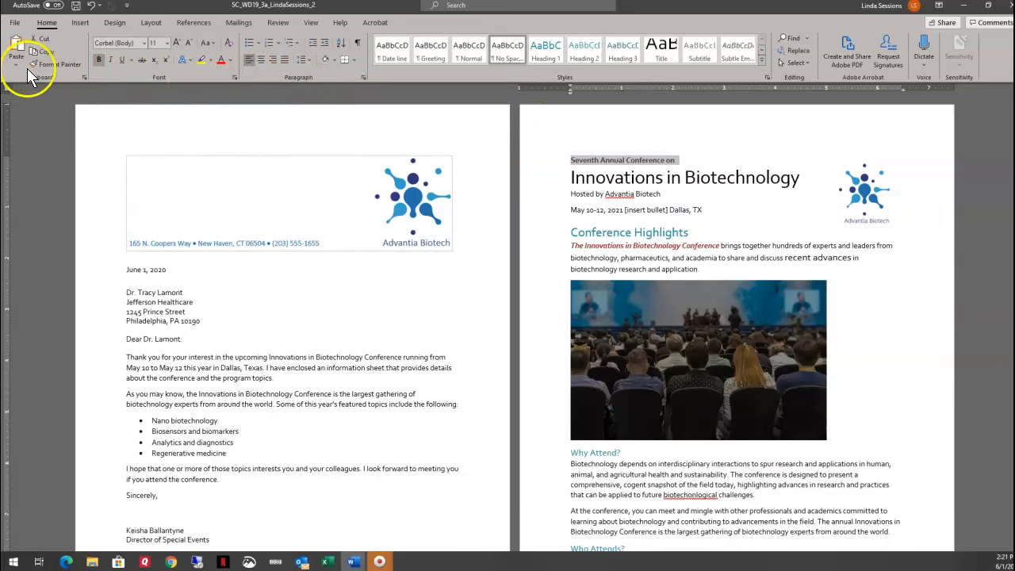
left_click(51, 64)
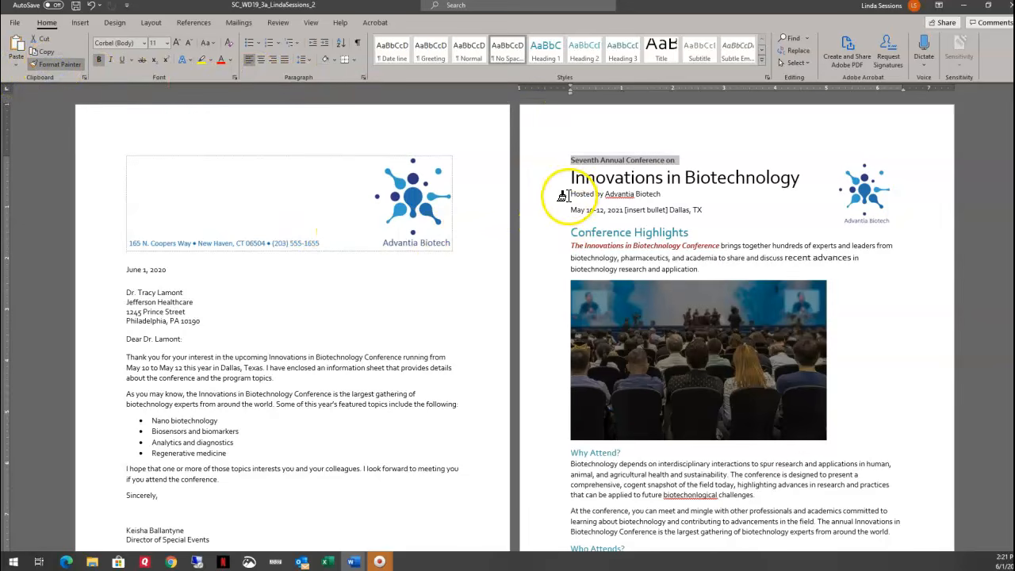
left_click_drag(566, 195, 663, 194)
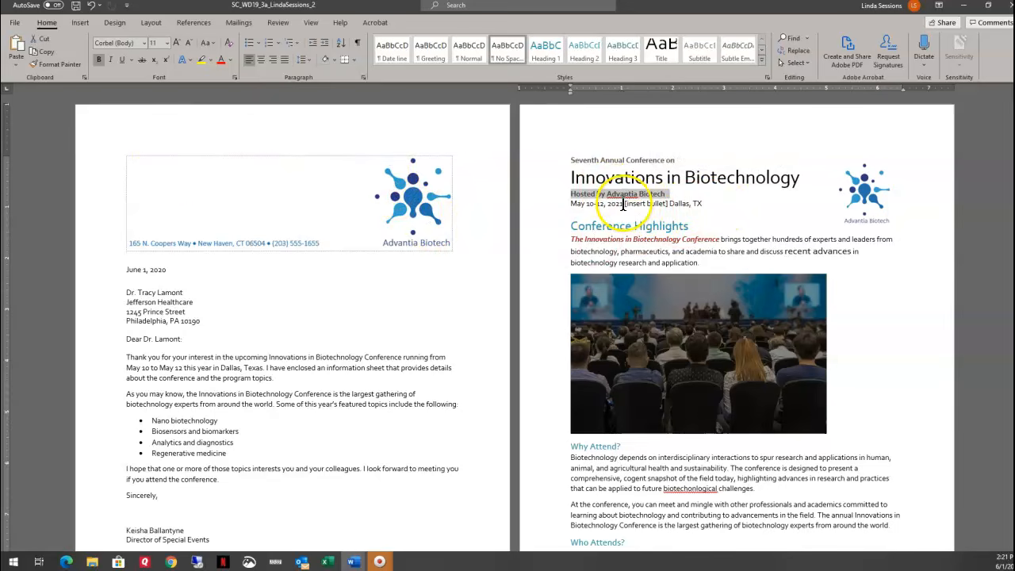
- Replace the "[insert bullet]" placeholder between the conference date and Dallas, TX with the bullet symbol (Symbol 183)
left_click_drag(625, 205, 667, 203)
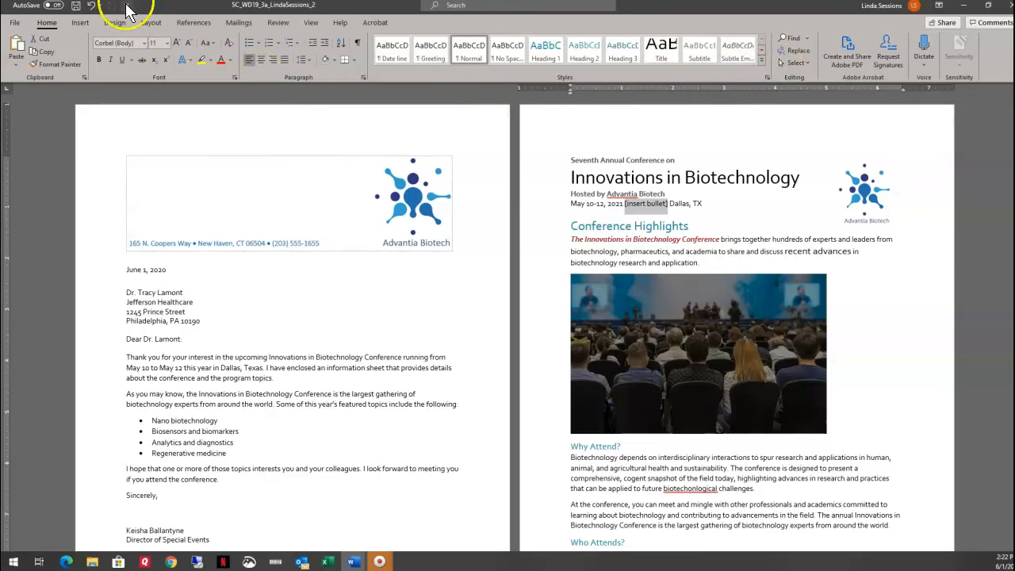
left_click(80, 22)
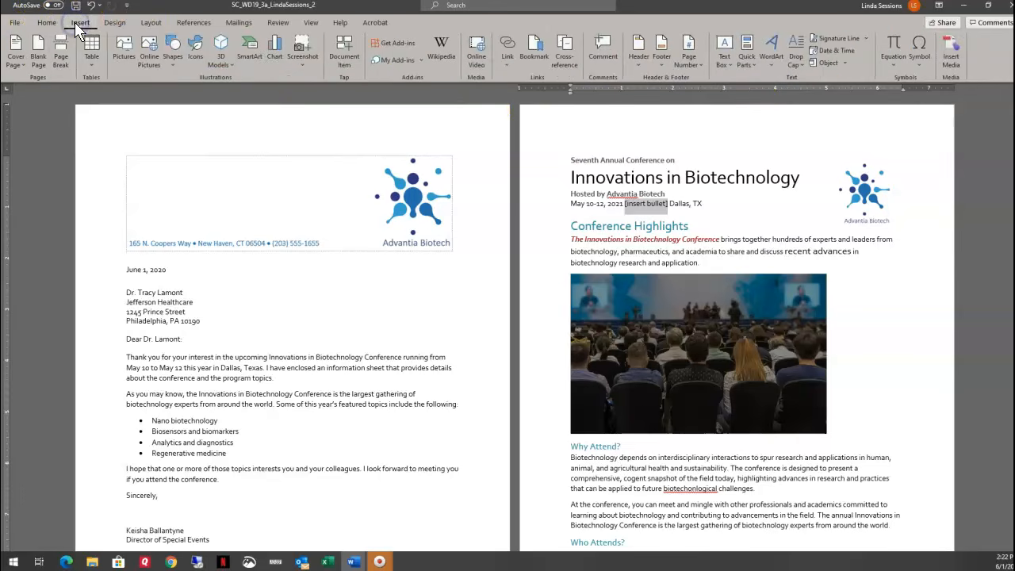
left_click(921, 60)
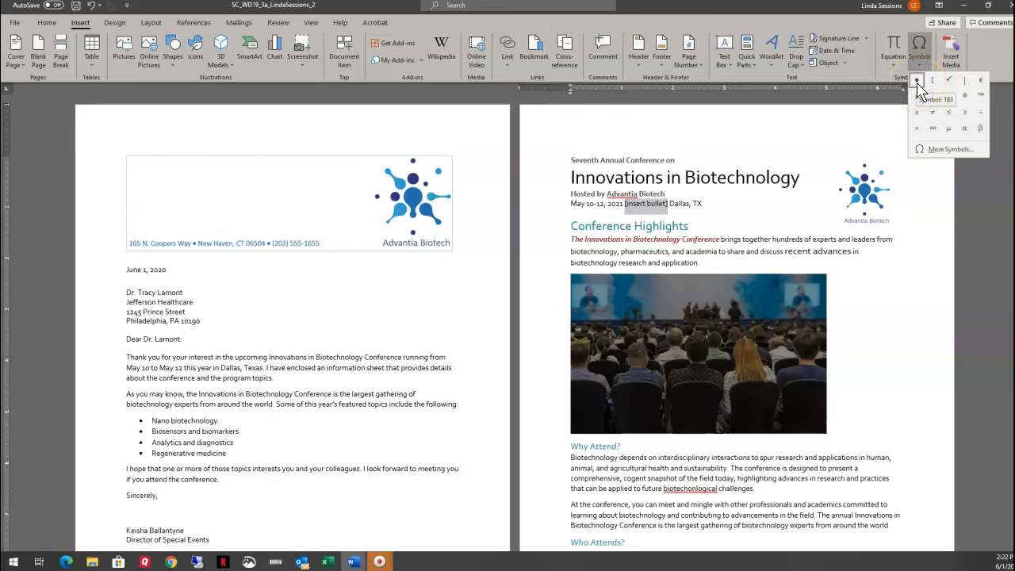
left_click(917, 80)
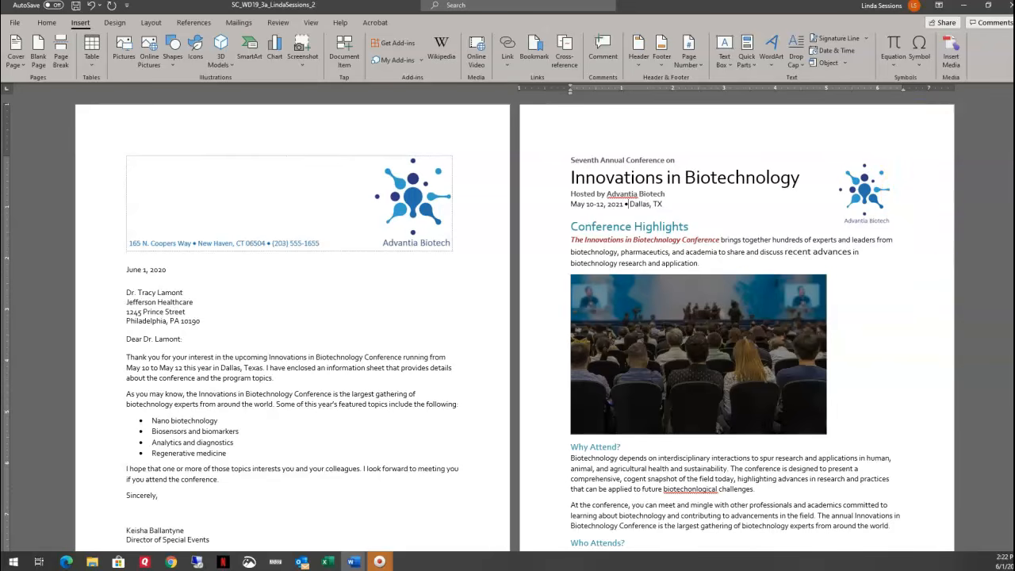
- Set the font size of the "Conference Highlights" heading to 16 points
left_click_drag(571, 227, 678, 231)
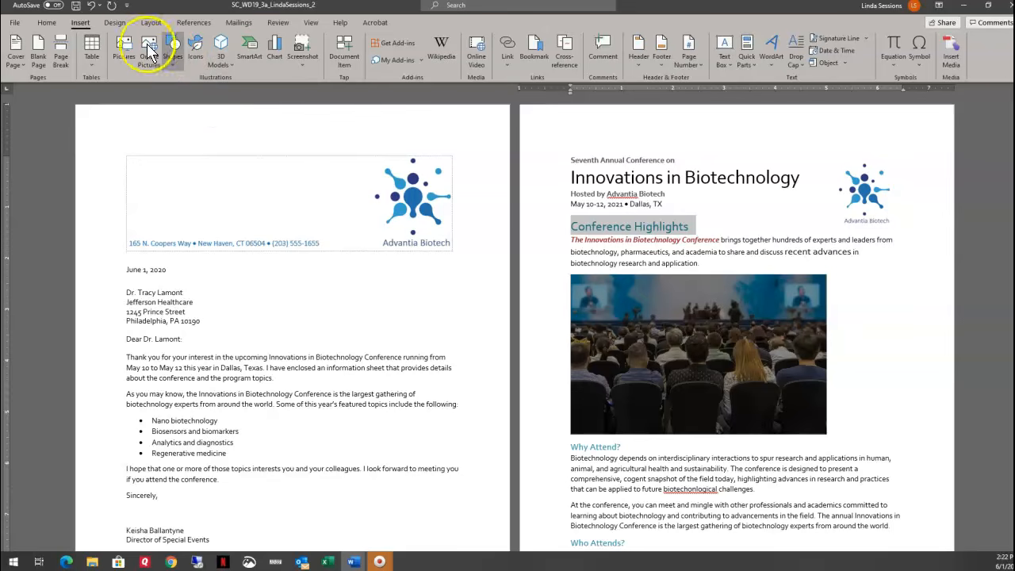
left_click(46, 23)
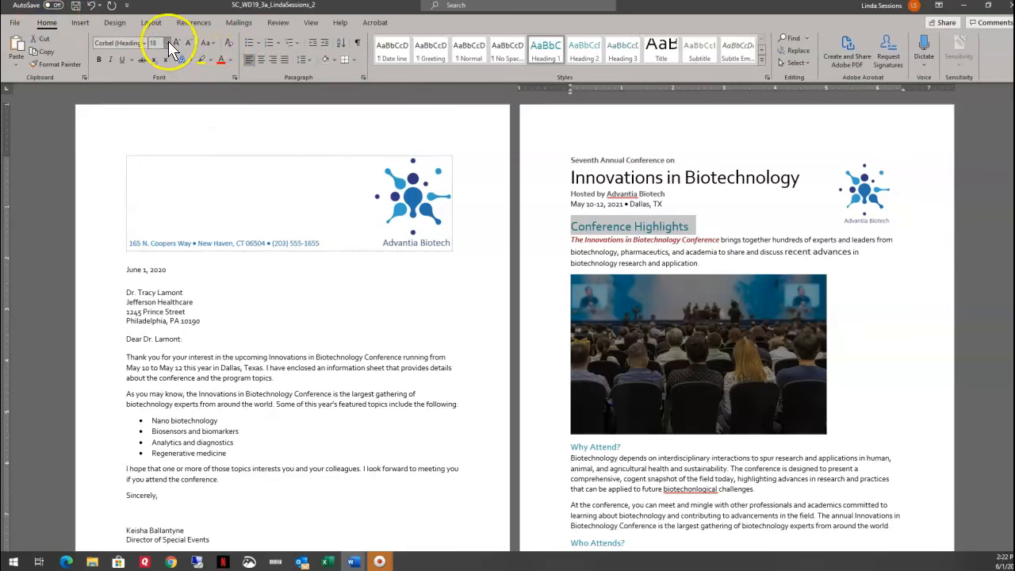
left_click(168, 42)
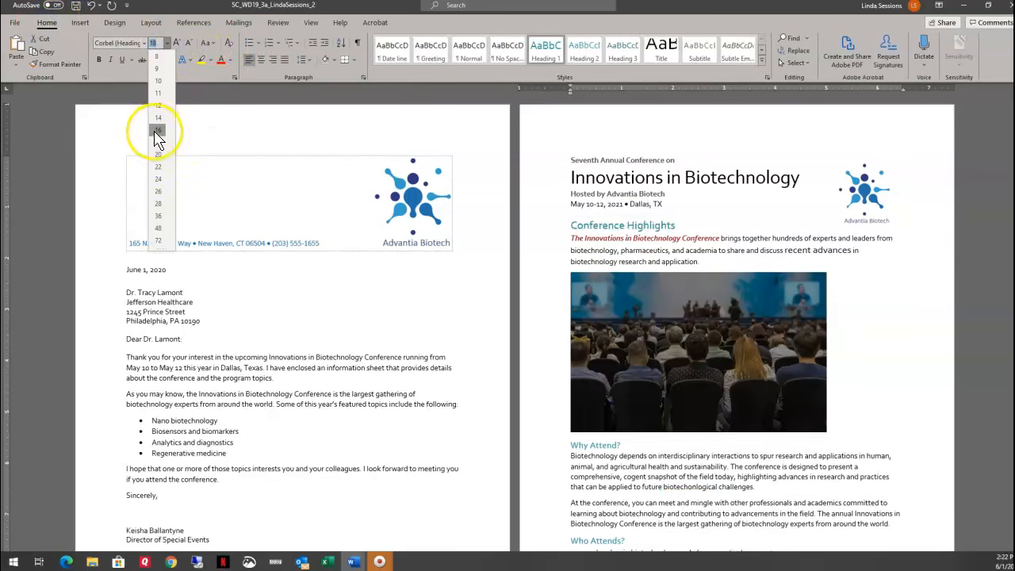
left_click(156, 132)
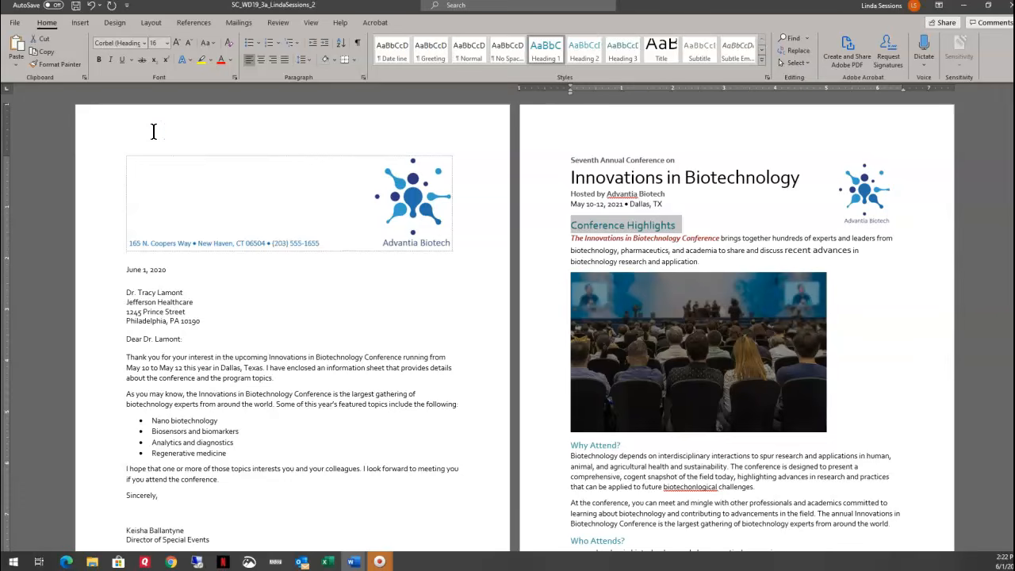
- Clear all formatting from the paragraph below the "Conference Highlights" heading
left_click(573, 237)
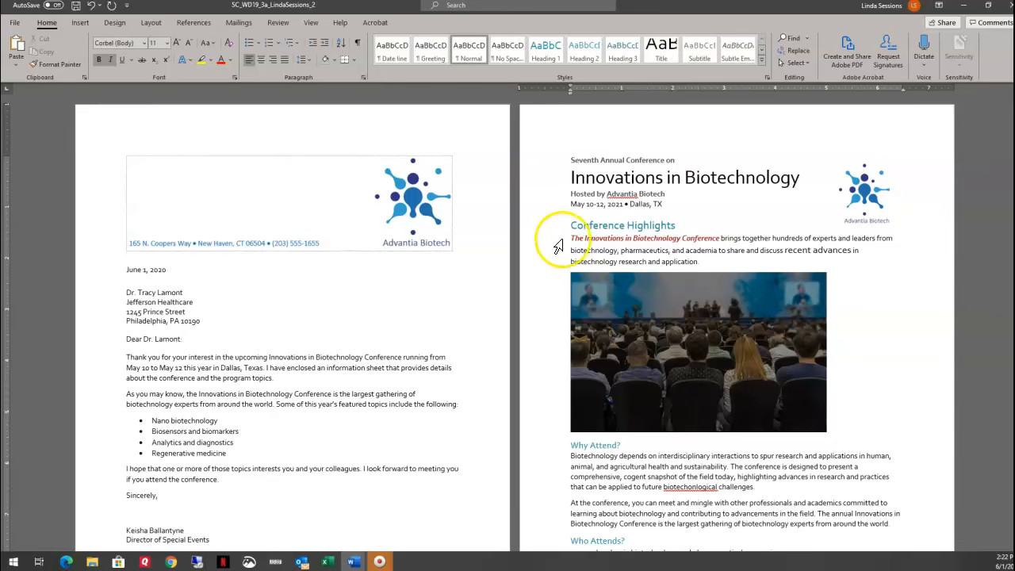
left_click_drag(567, 239, 690, 259)
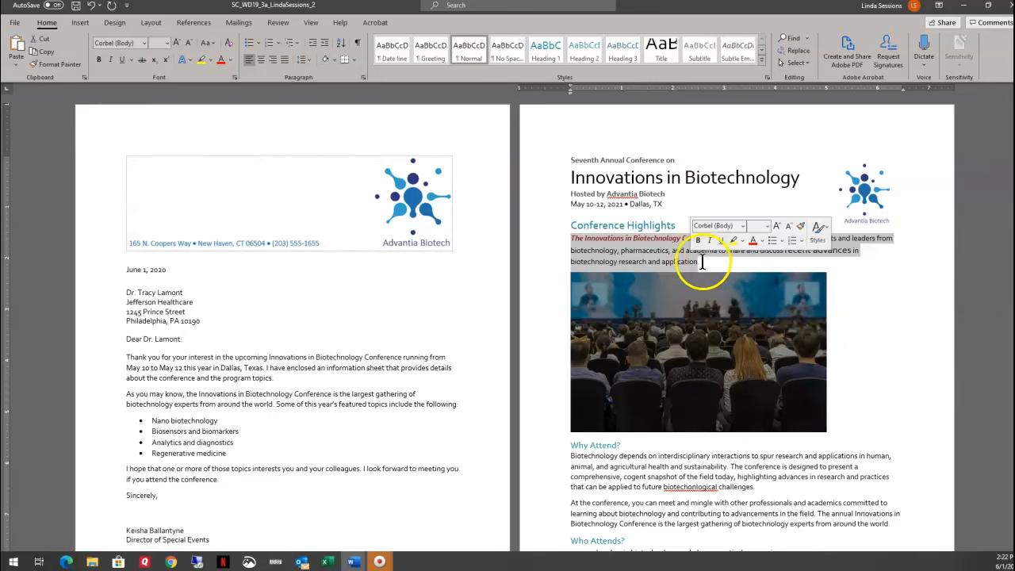
left_click_drag(704, 261, 572, 240)
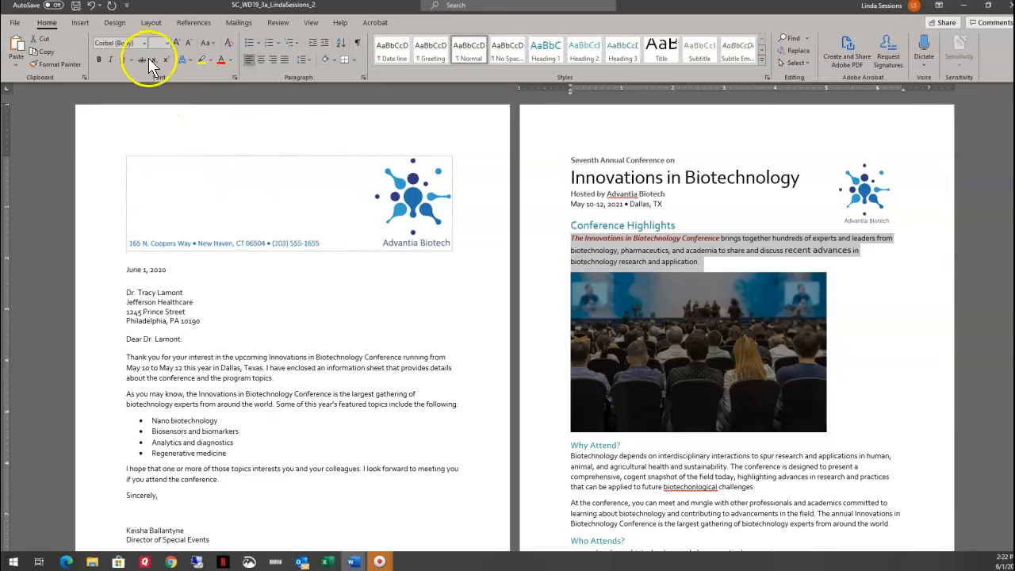
left_click(225, 43)
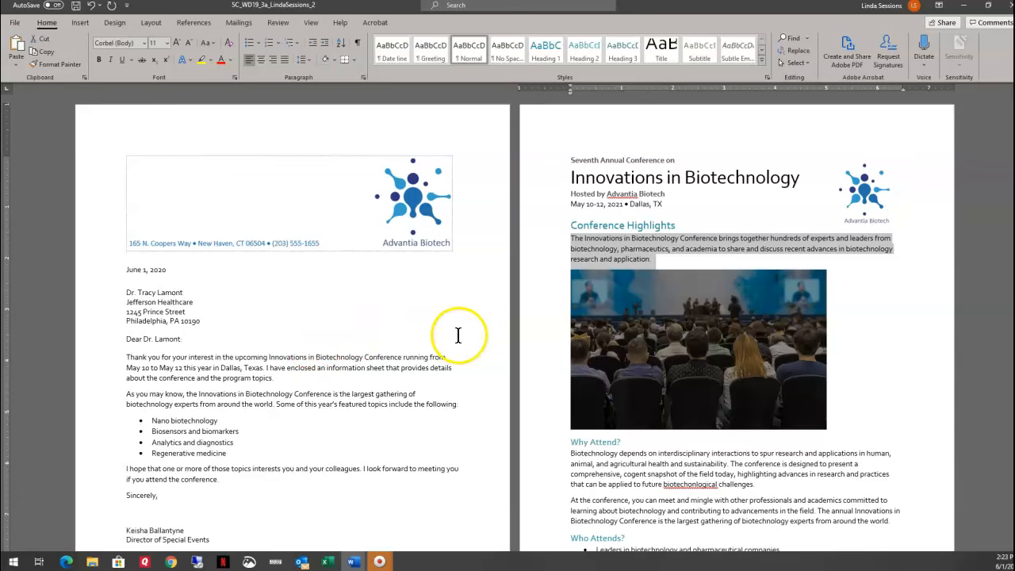
- Apply the Brightness: +40% Contrast: +20% correction to the conference audience photo and open its alt text for editing
left_click(714, 349)
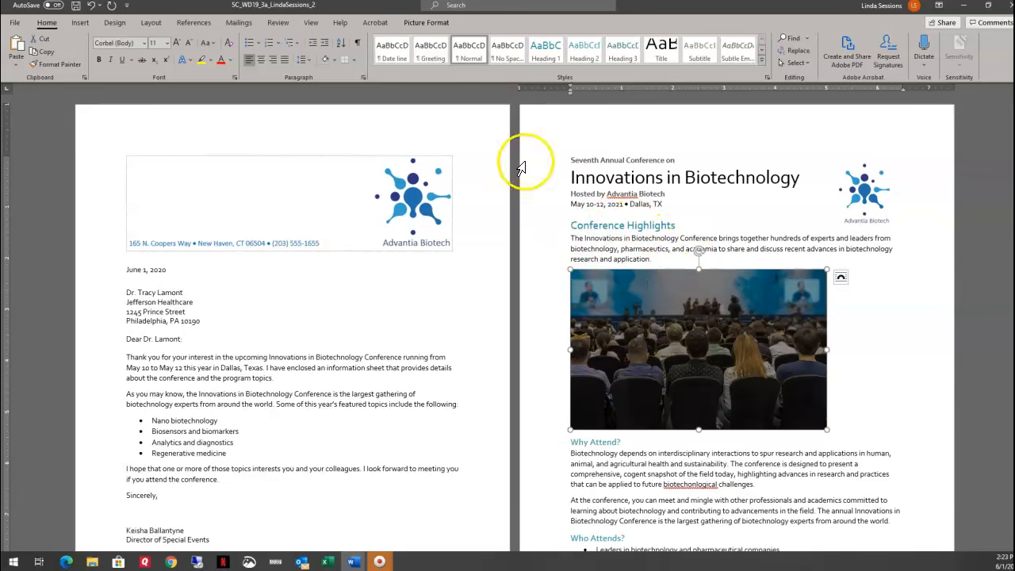
left_click(421, 22)
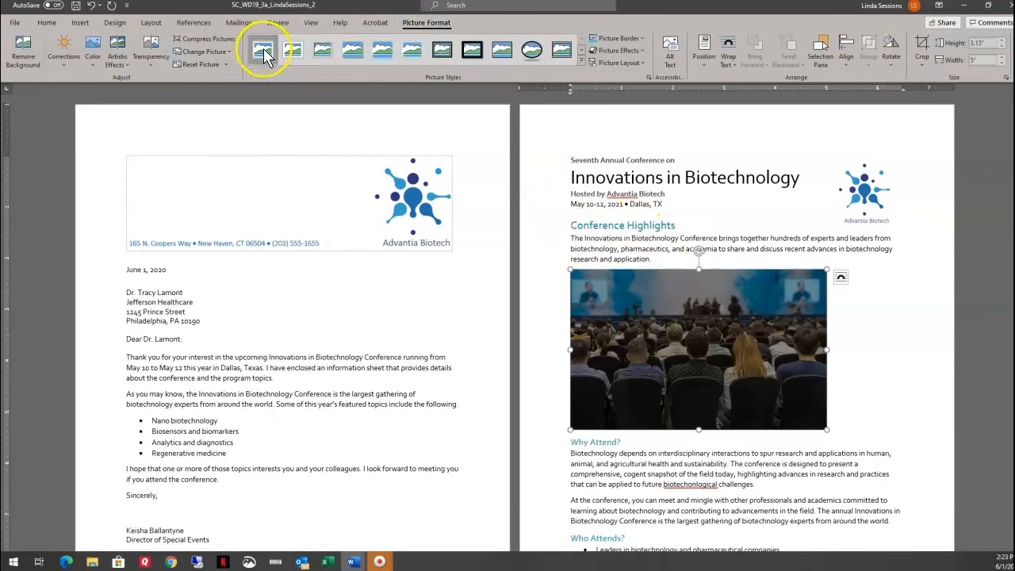
left_click(55, 68)
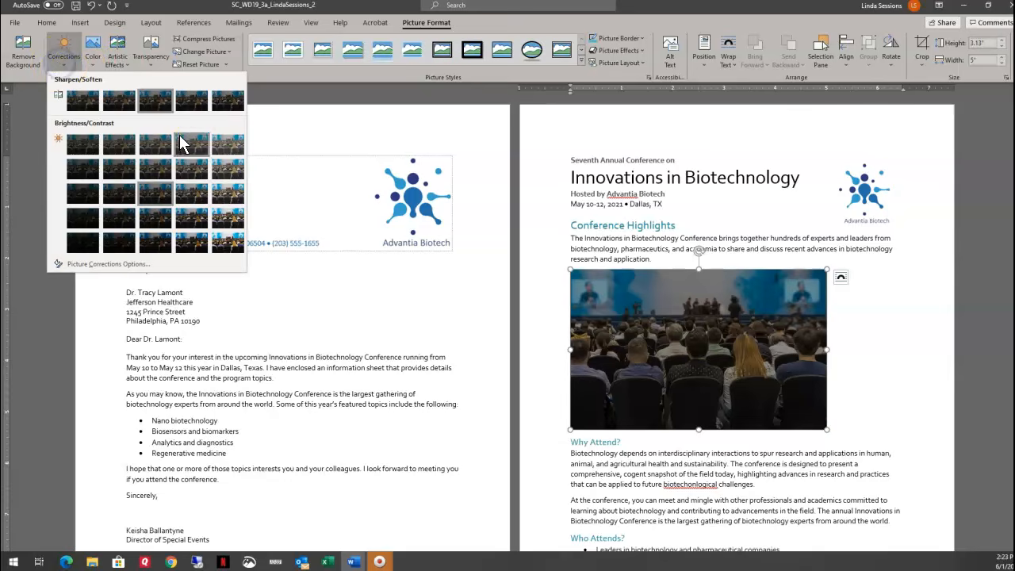
left_click(191, 180)
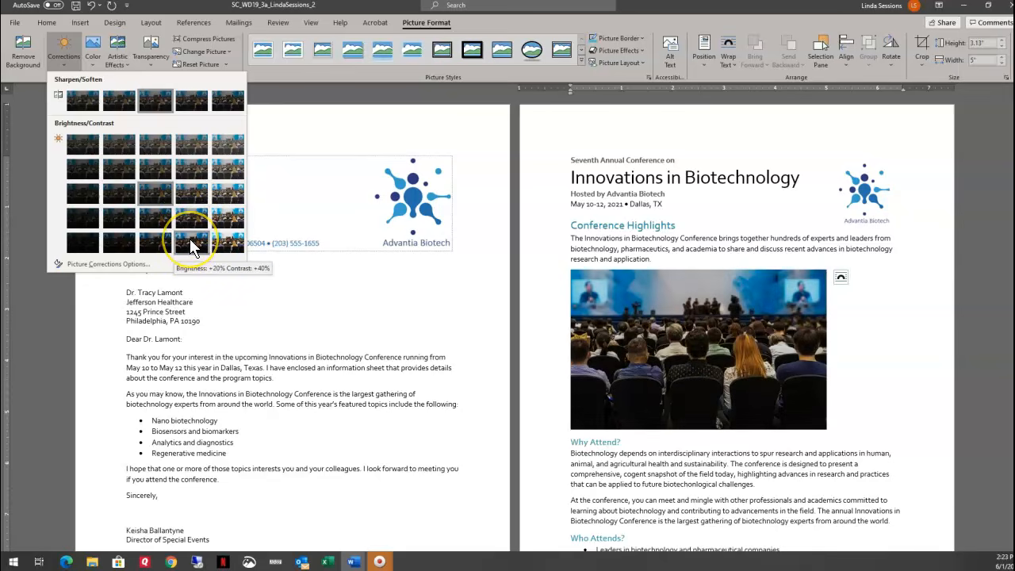
left_click(224, 188)
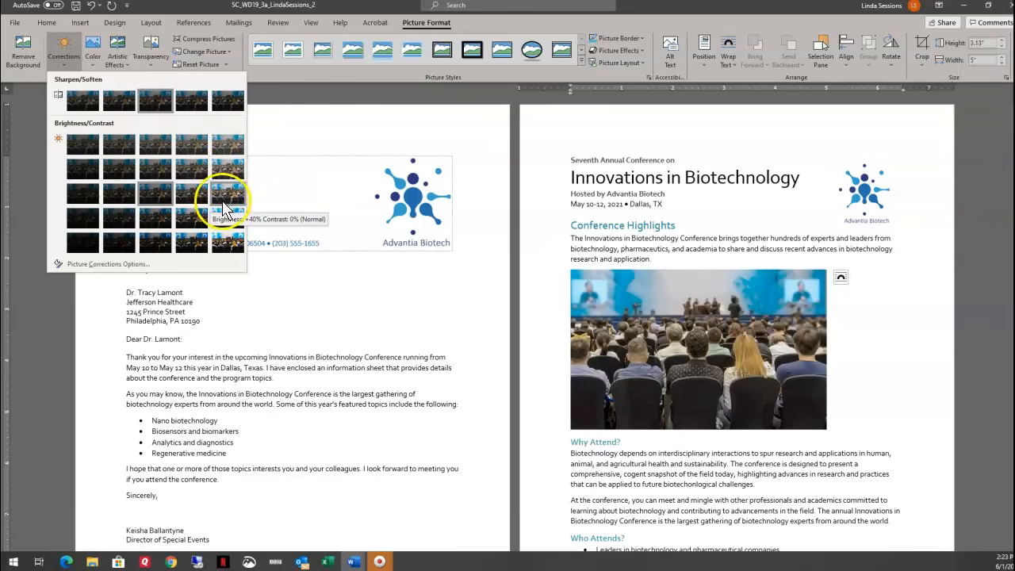
left_click(224, 219)
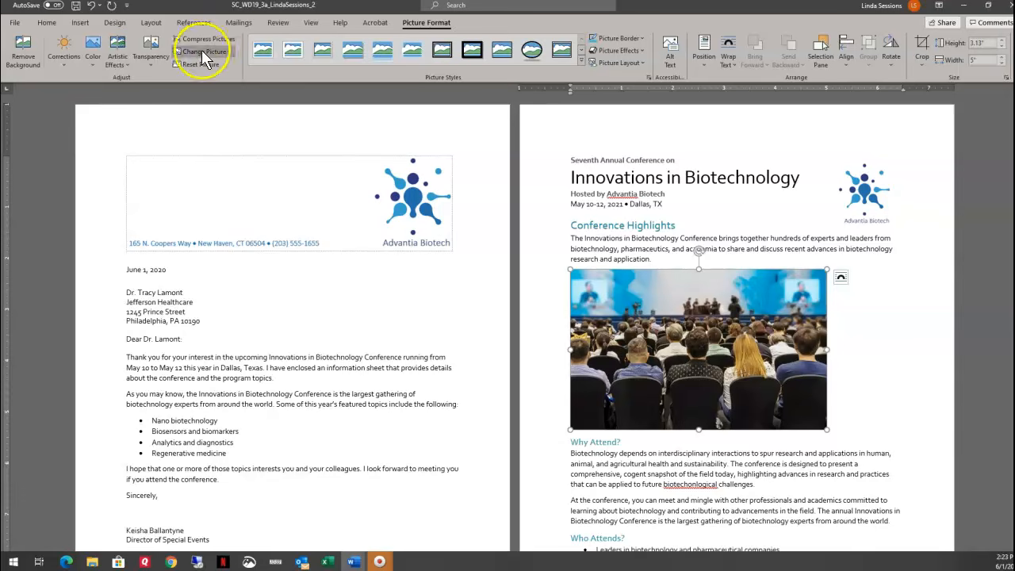
left_click(671, 50)
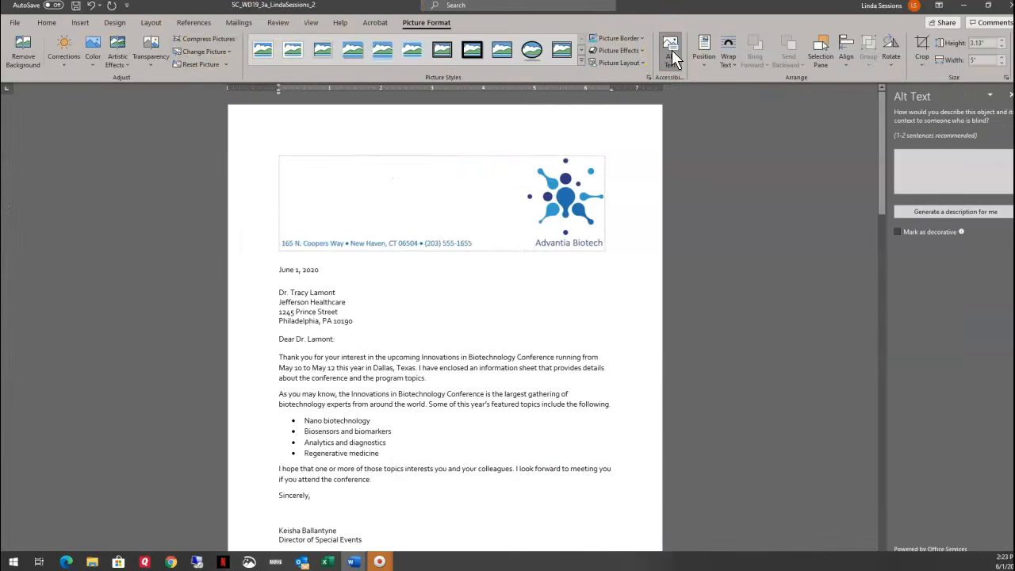
key("Page_Down")
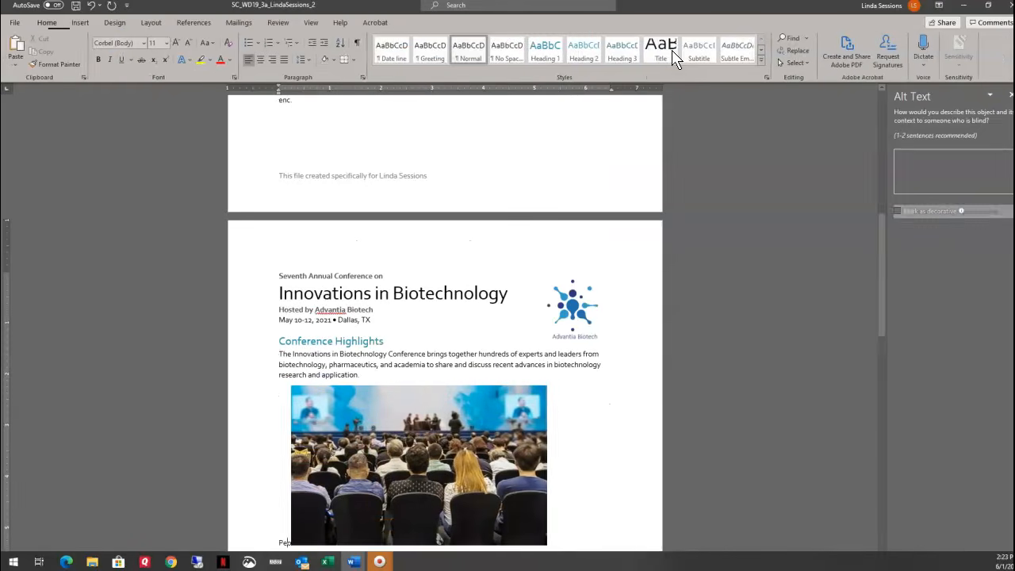
key("BackSpace")
key("BackSpace")
key("BackSpace")
key("BackSpace")
key("BackSpace")
key("BackSpace")
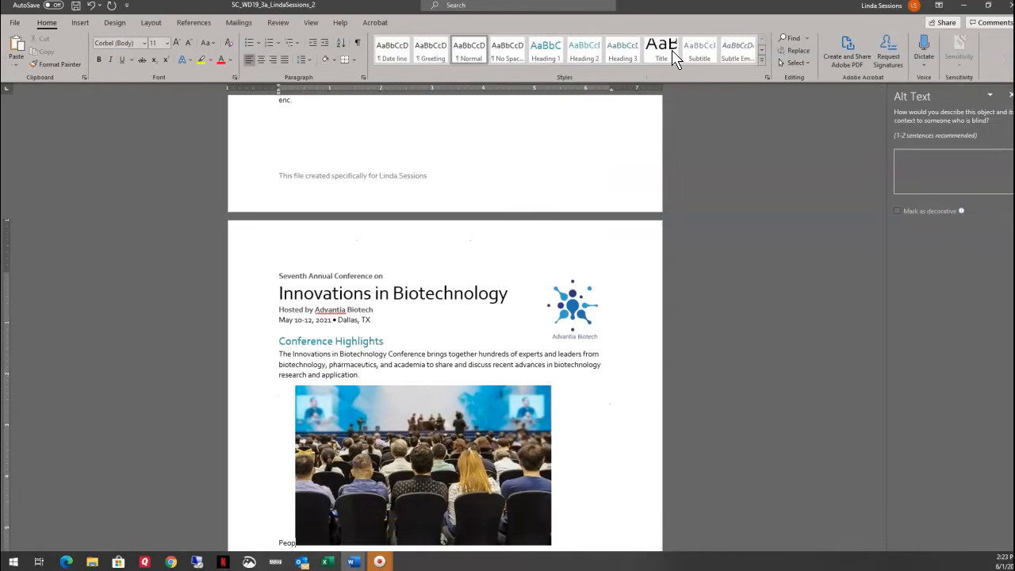
key("BackSpace")
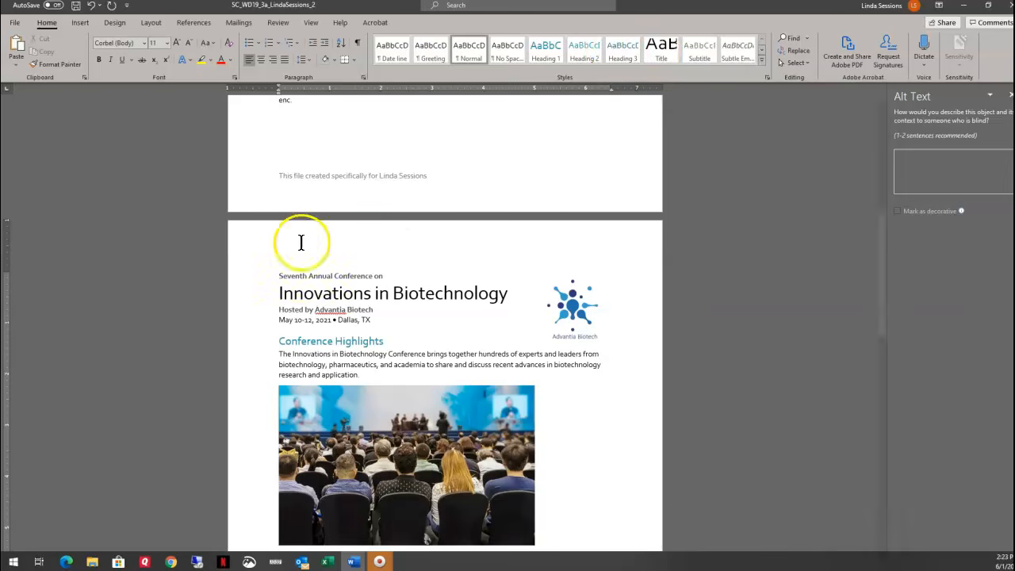
- Add the alt text "People attending the 2020 conference" to the audience photo and close the alt text editor
left_click(380, 423)
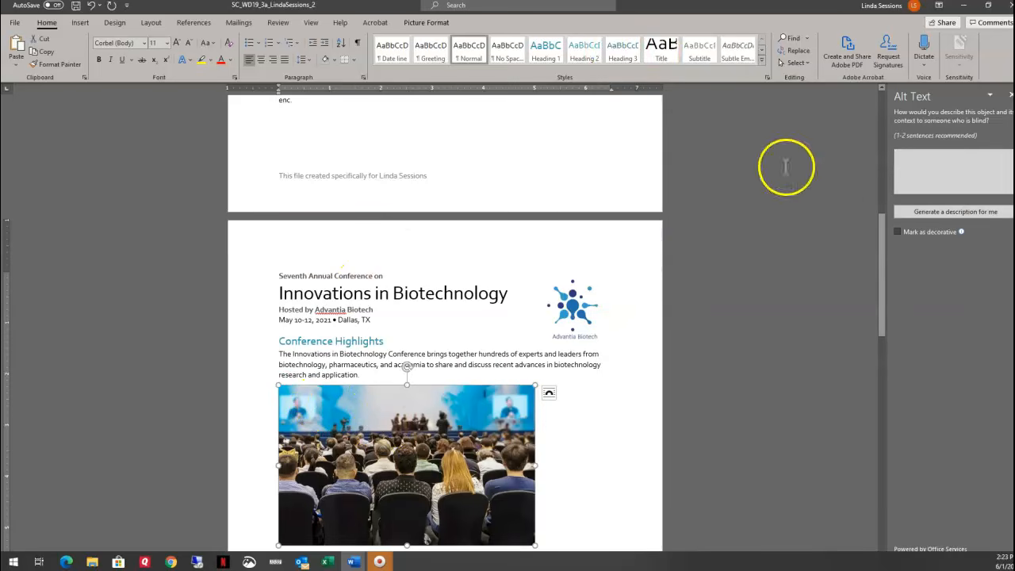
left_click(938, 167)
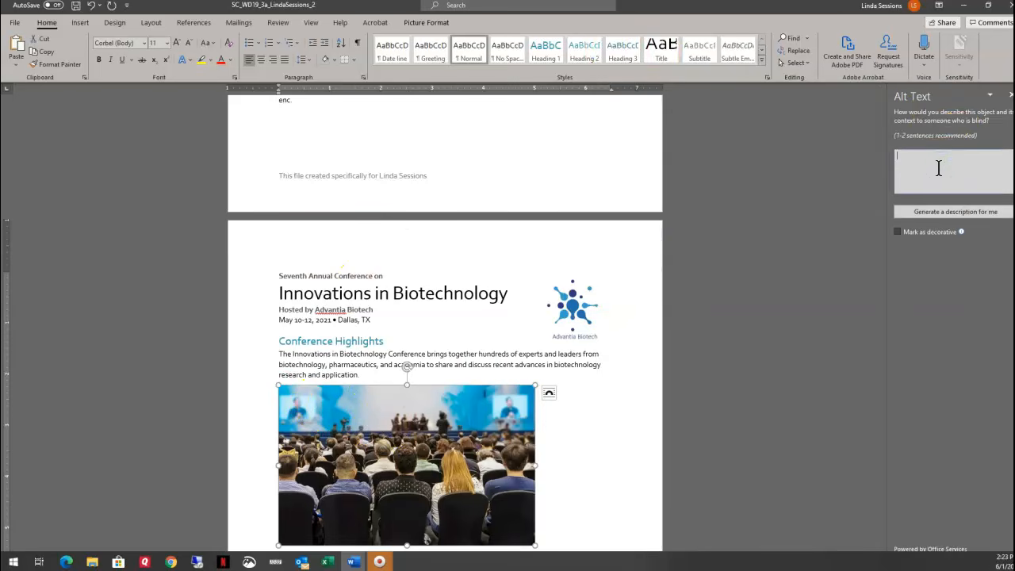
type("People attending the 2020 conf")
type("erence")
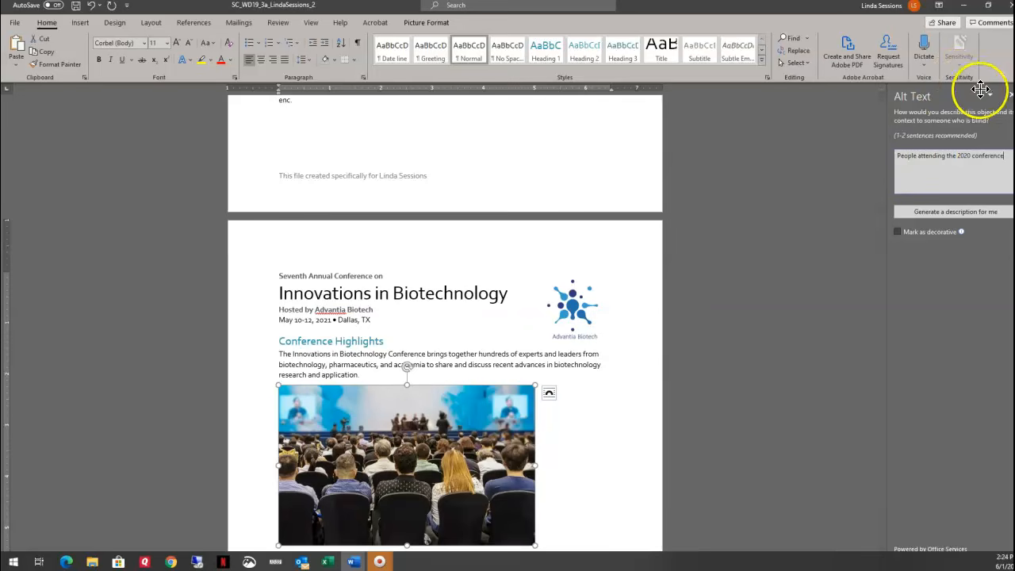
left_click(1011, 96)
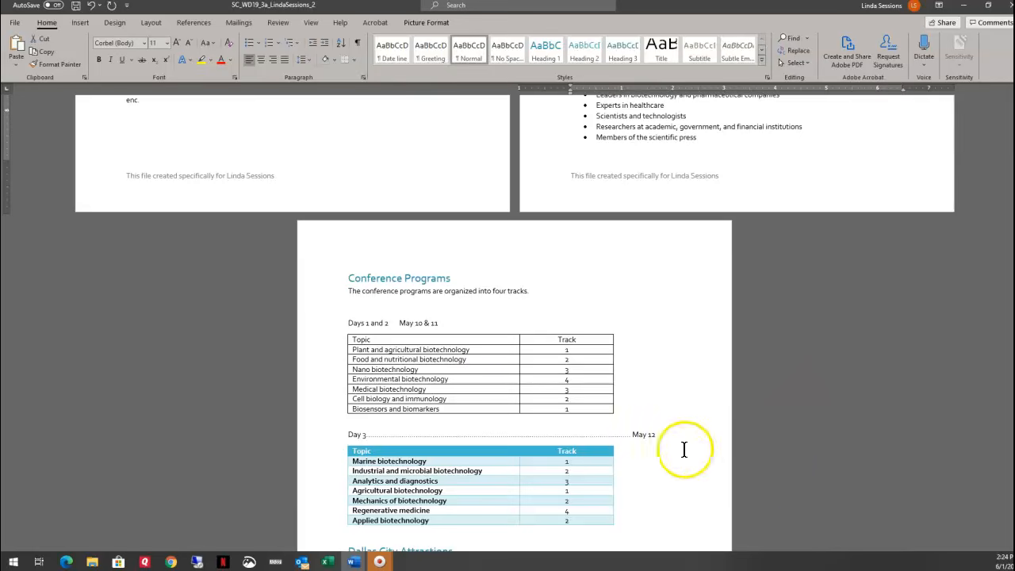
- Insert a Basic Matrix SmartArt graphic on the blank line below the sentence introducing the four conference program tracks
left_click(507, 305)
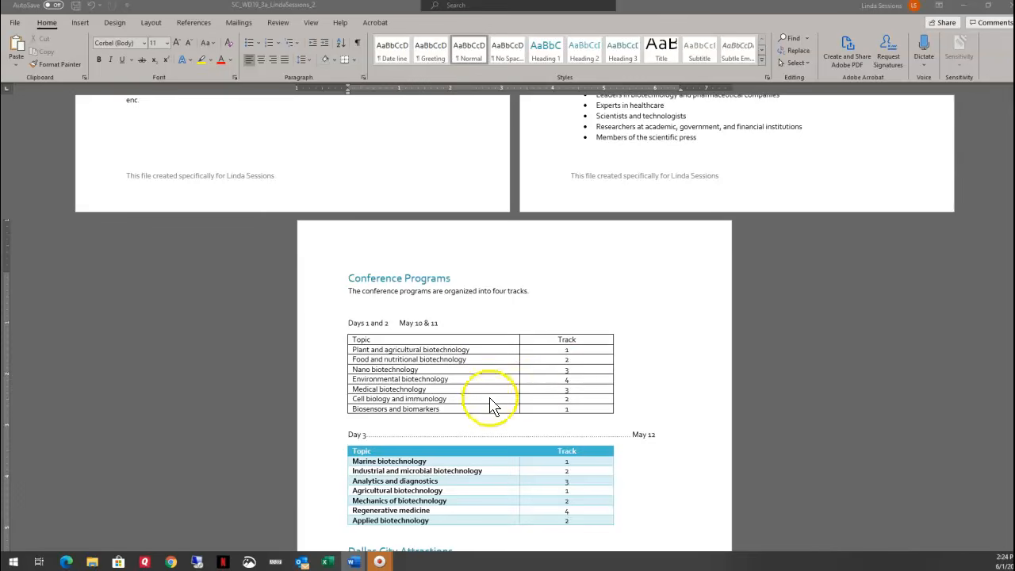
left_click(355, 309)
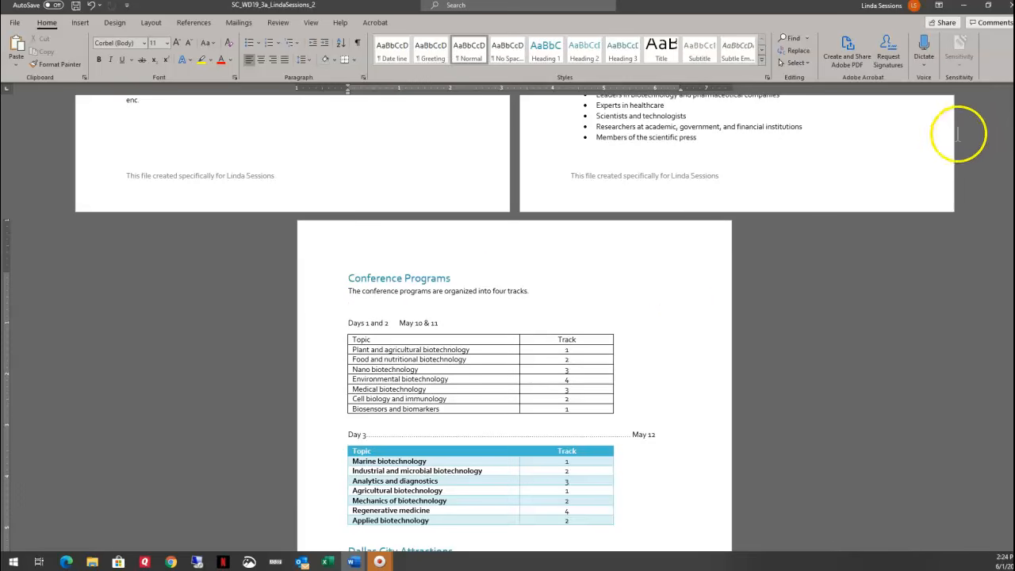
left_click(80, 23)
left_click(250, 49)
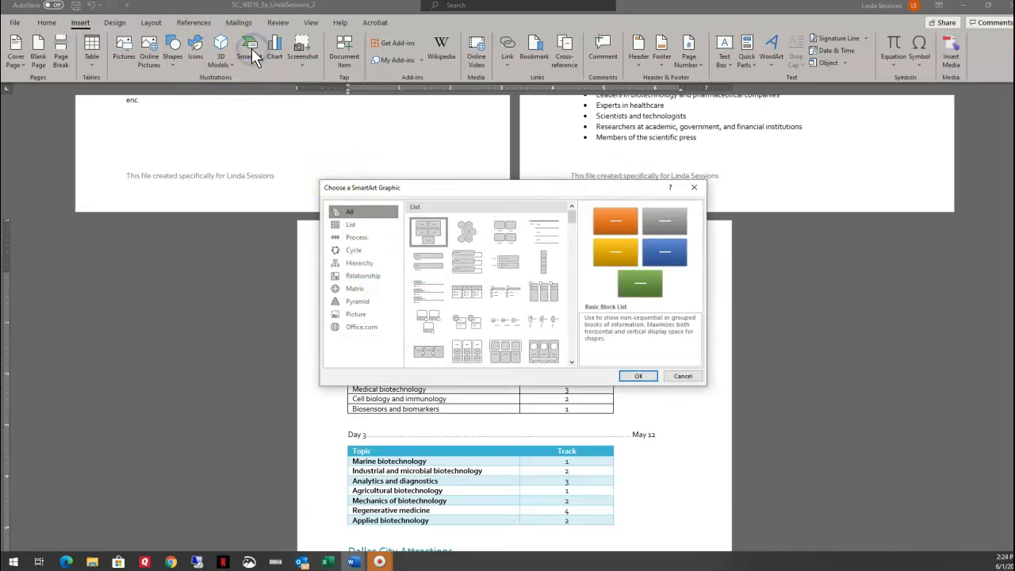
left_click(367, 294)
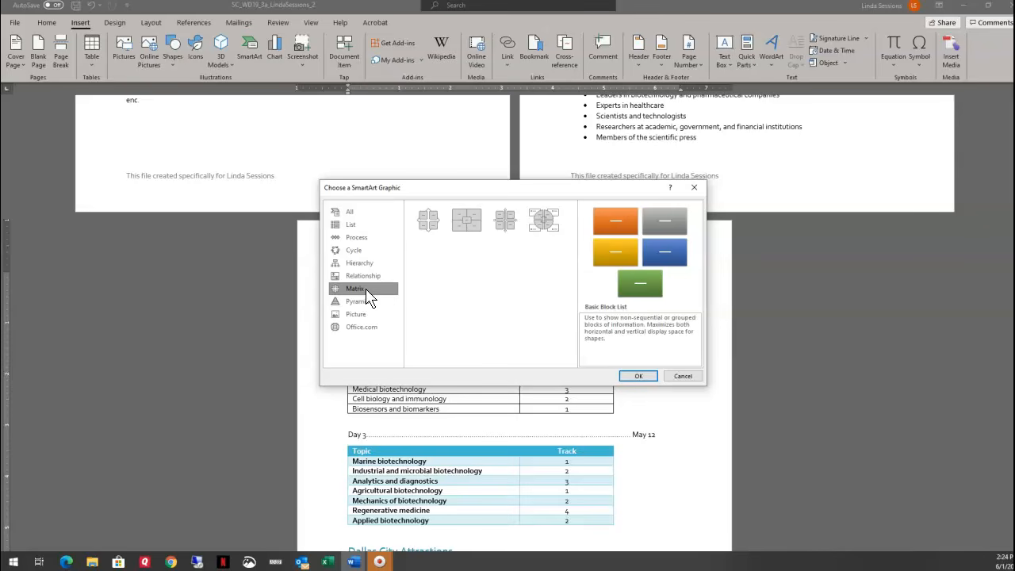
left_click(428, 220)
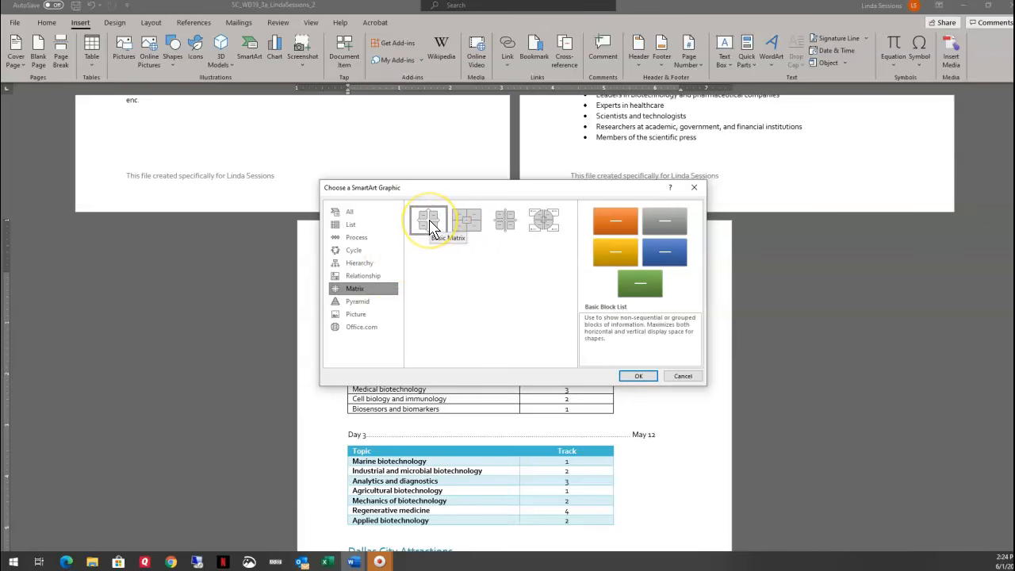
left_click(638, 378)
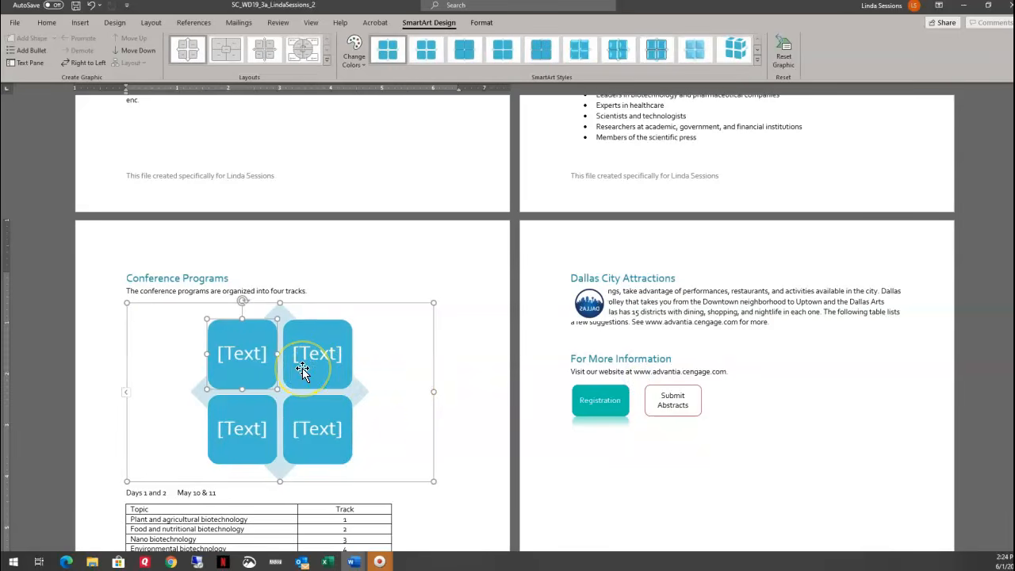
left_click(239, 358)
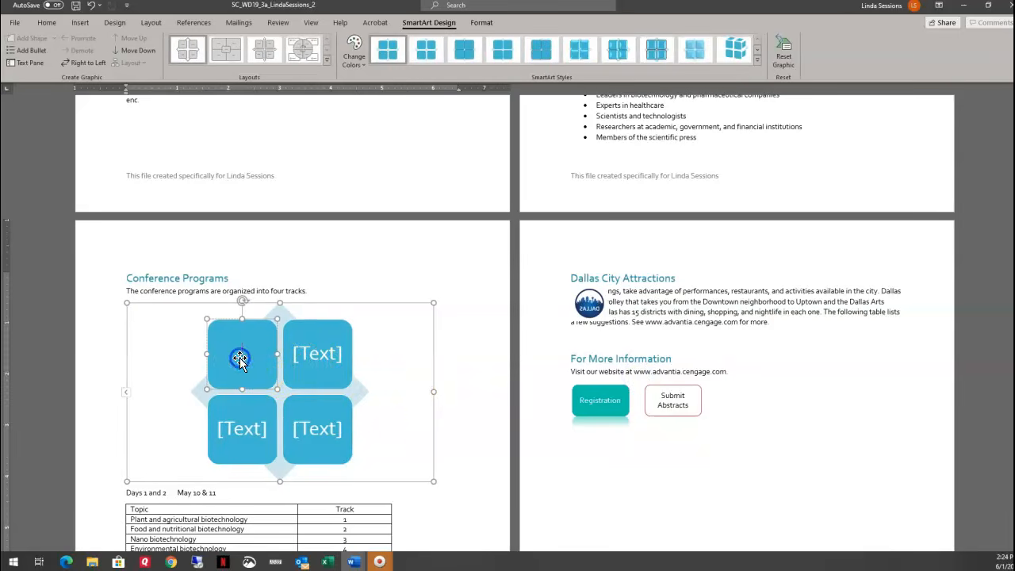
type("Testing")
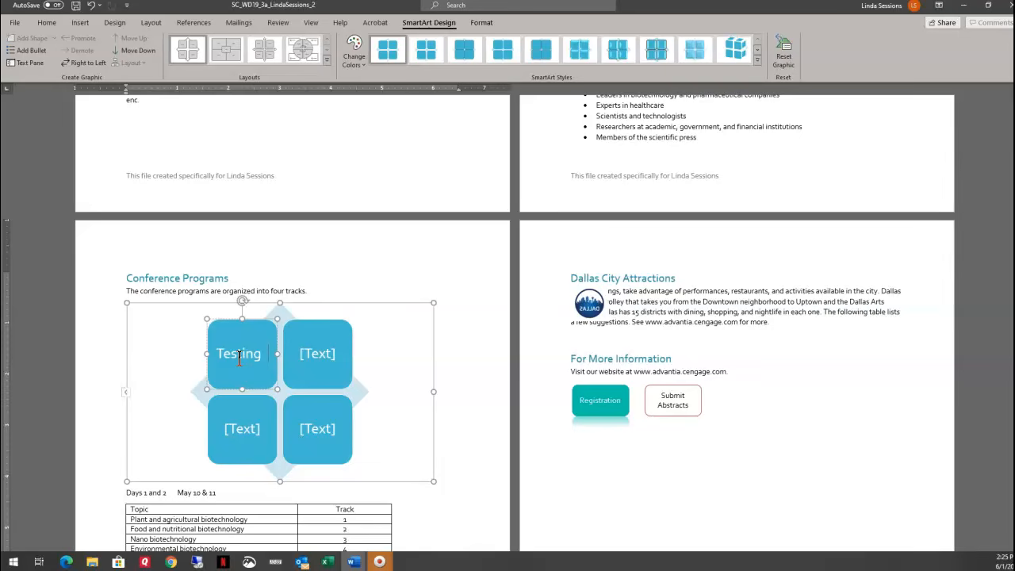
type("Mat")
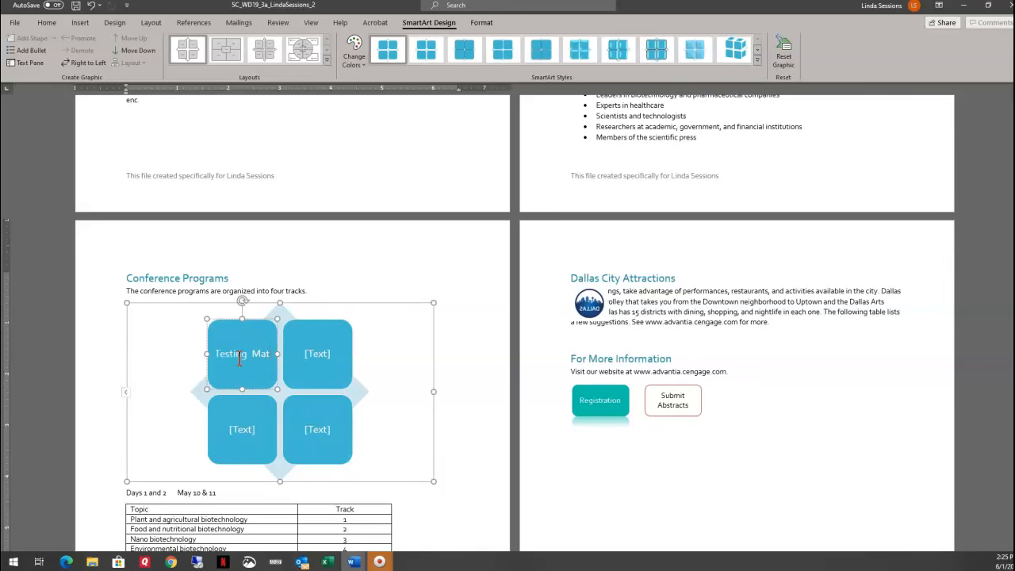
key("BackSpace")
key("BackSpace")
key("BackSpace")
key("BackSpace")
key("BackSpace")
key("BackSpace")
key("BackSpace")
key("BackSpace")
key("BackSpace")
key("BackSpace")
key("BackSpace")
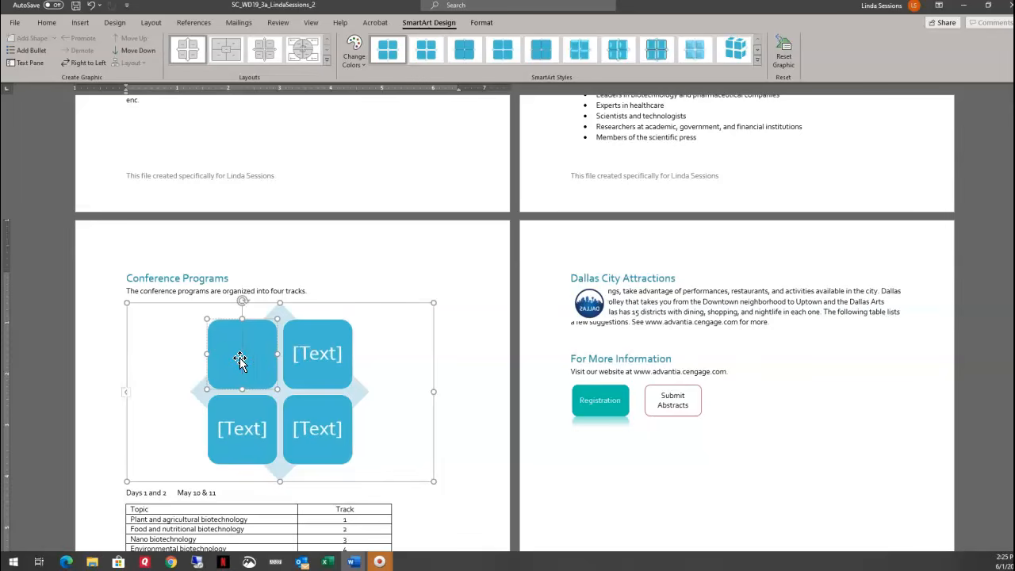
- Label the first three quadrants of the matrix "1 Testing", "2 Material" and "3 Medical"
type("1")
key("Return")
type("Testing")
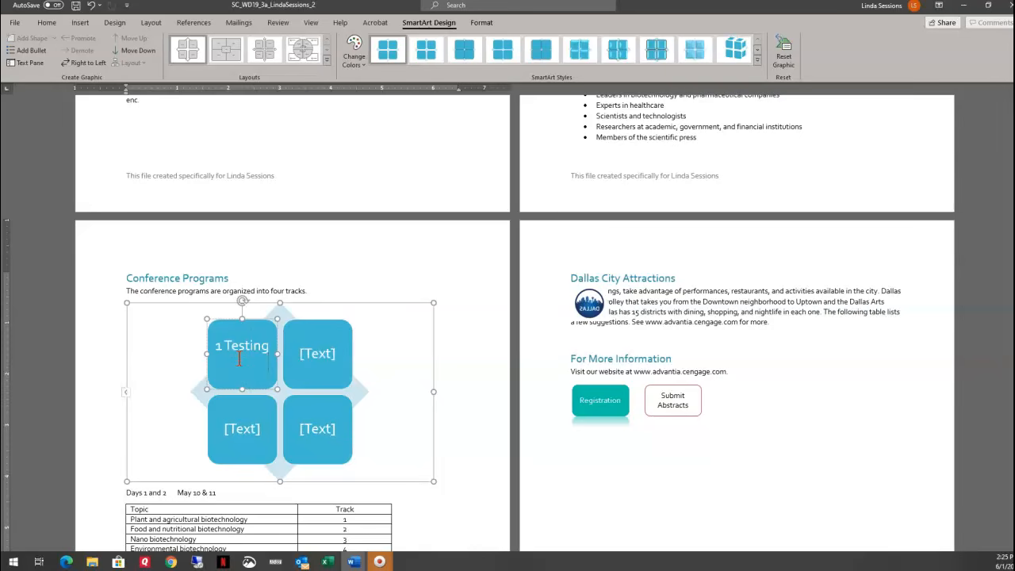
left_click(311, 356)
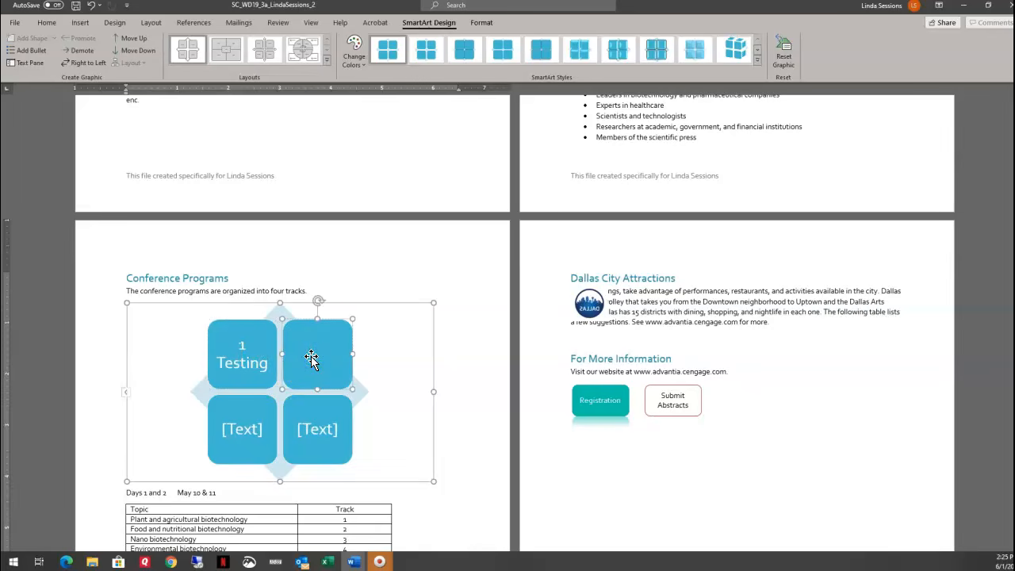
type("2 Material")
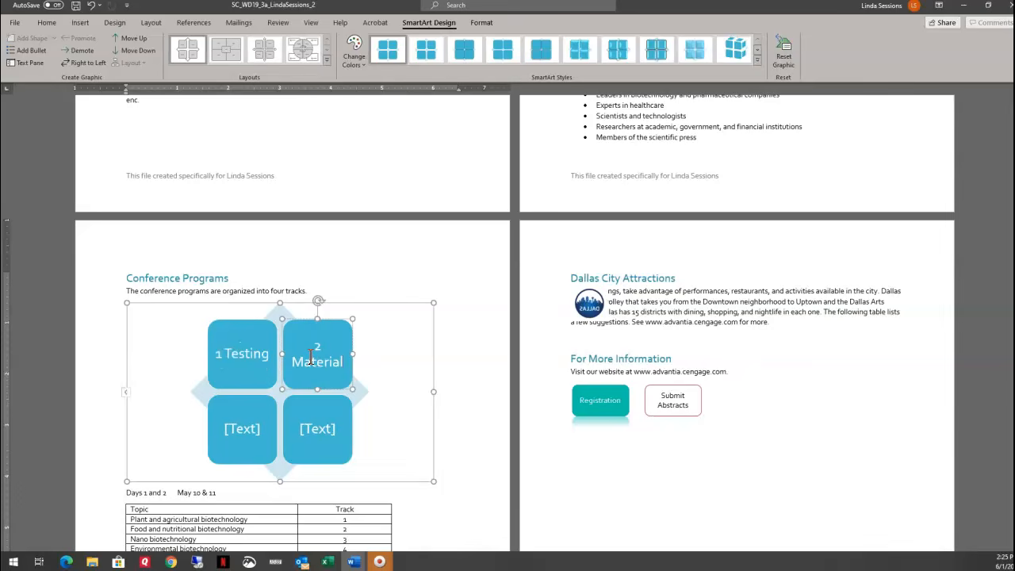
left_click(240, 431)
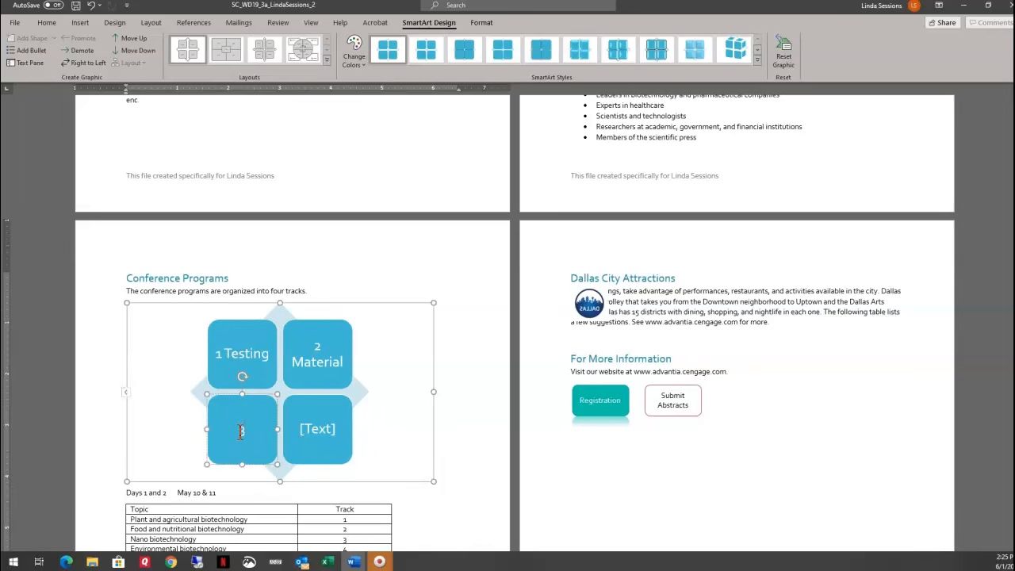
type("3 Medical")
- Put the number and the word on separate lines in the Testing and Material quadrants of the matrix
left_click(222, 353)
key("Delete")
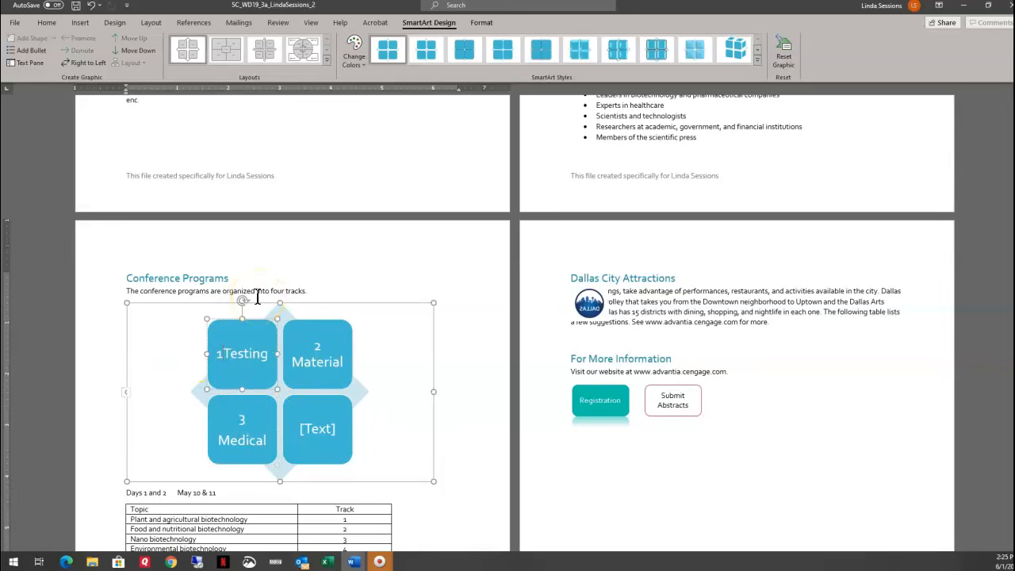
key("Return")
left_click(316, 349)
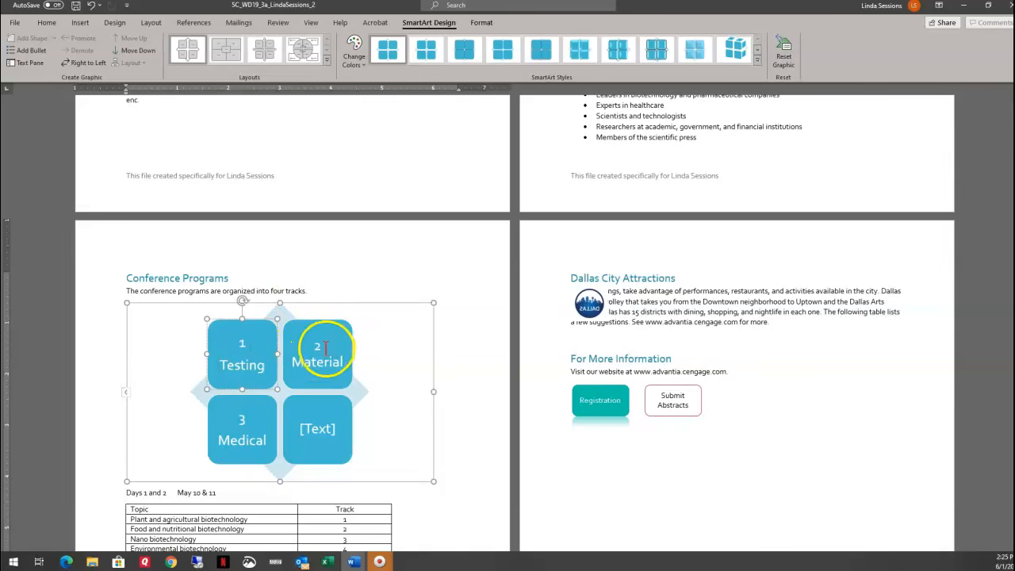
key("Right")
key("Delete")
key("Delete")
key("Return")
type("M")
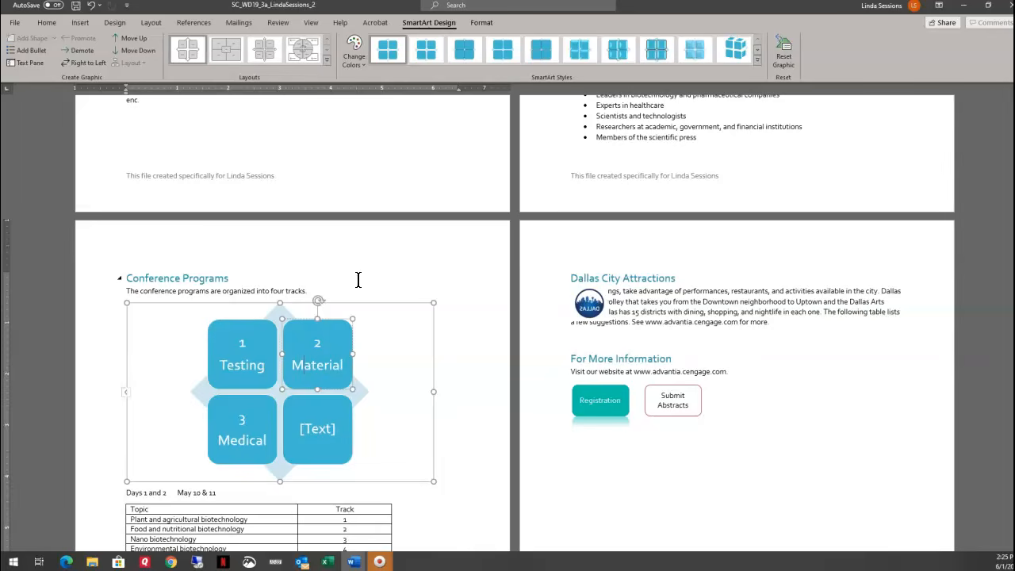
- Label the last matrix quadrant with "4" on one line and "Energy" on the line below
left_click(318, 428)
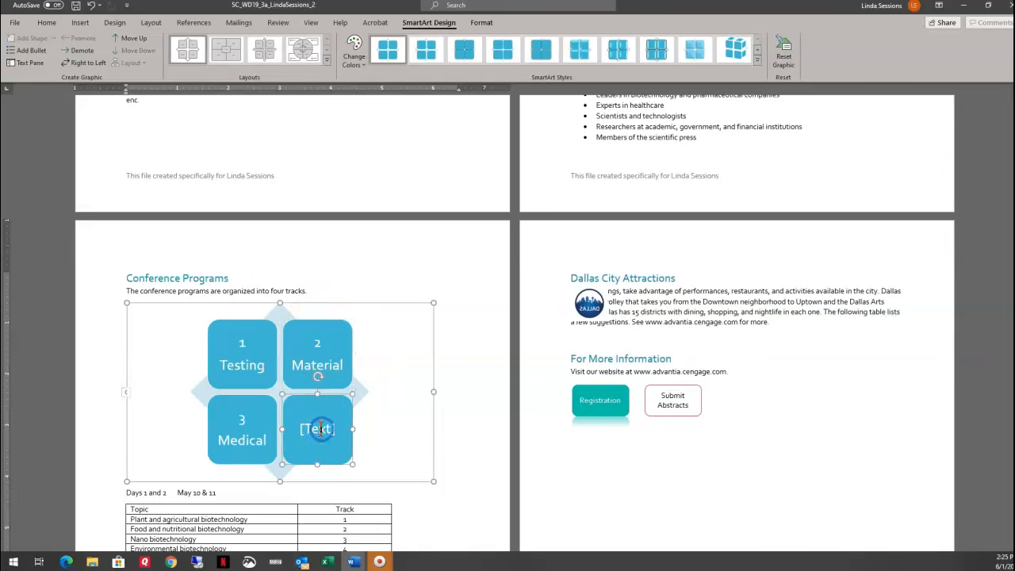
left_click(320, 428)
type("4")
key("Return")
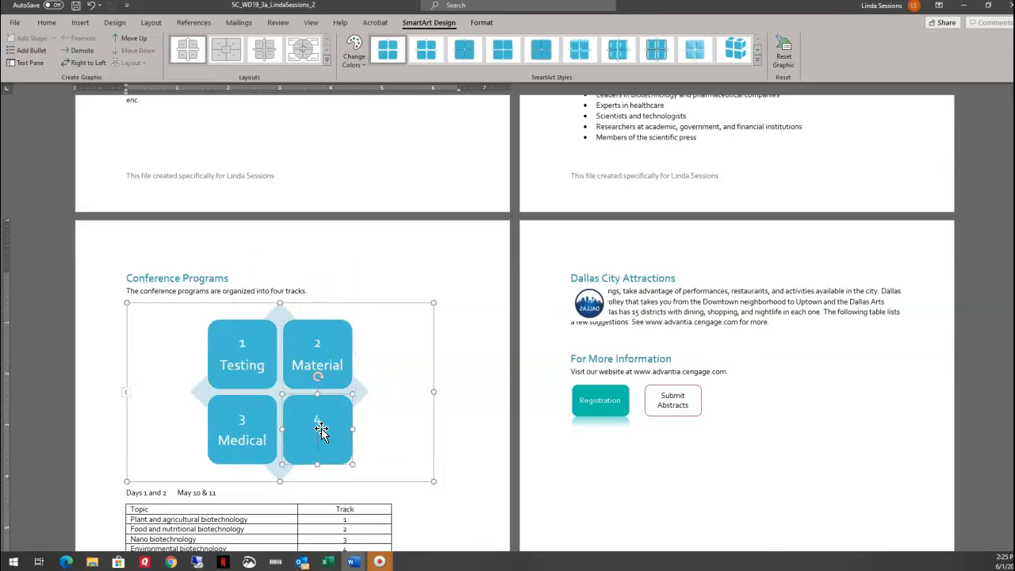
type("Energy")
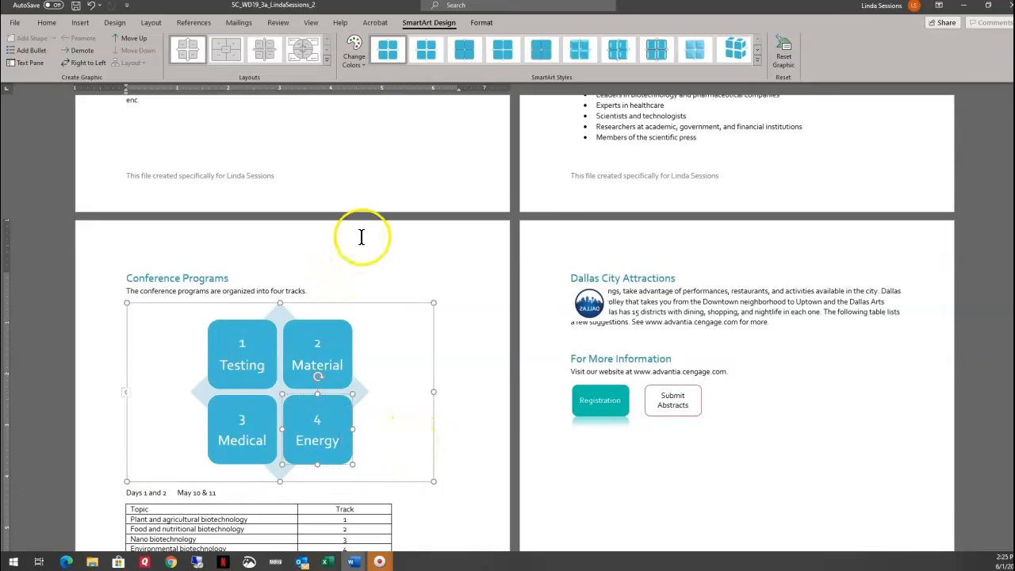
- Recolor the matrix with the third Accent 1 variation, a dark-to-light gradient, and apply the third Best Match for Document SmartArt style
left_click(355, 63)
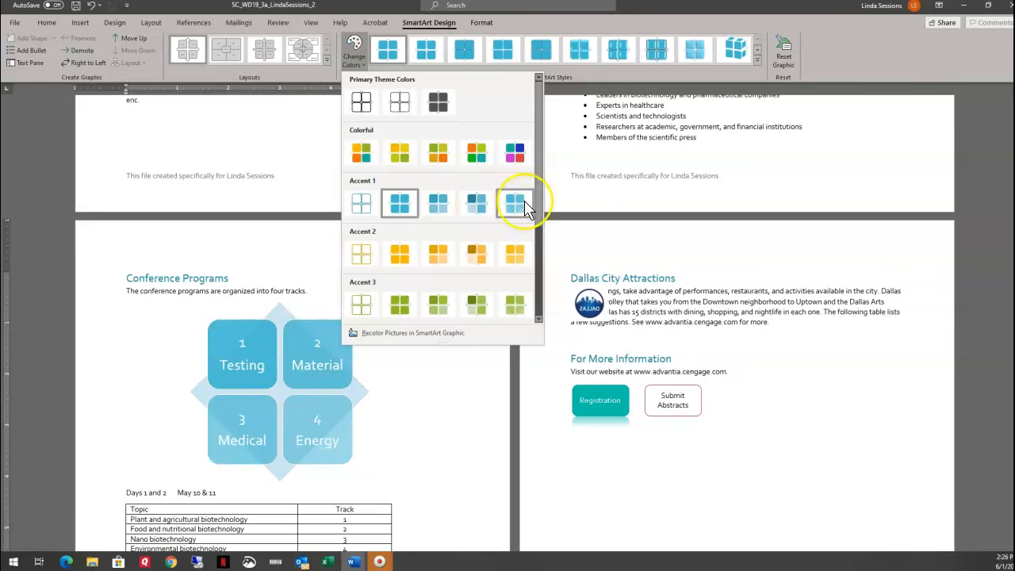
left_click(439, 204)
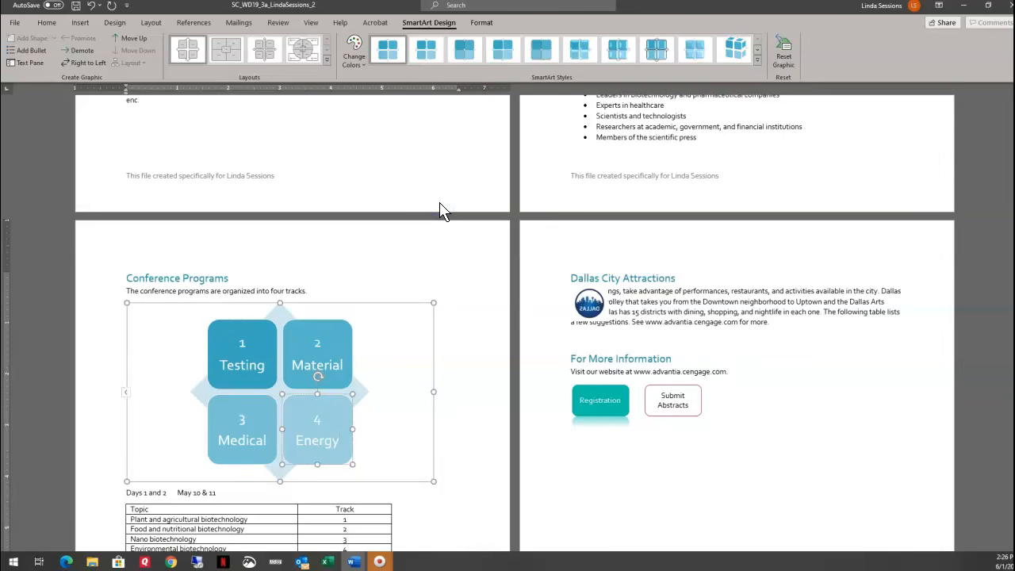
left_click(338, 139)
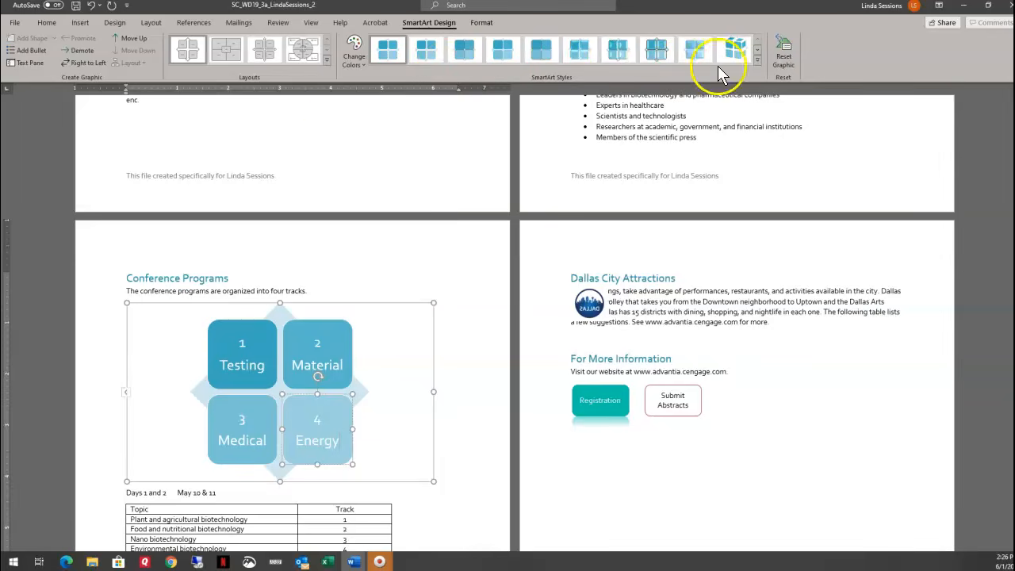
left_click(757, 59)
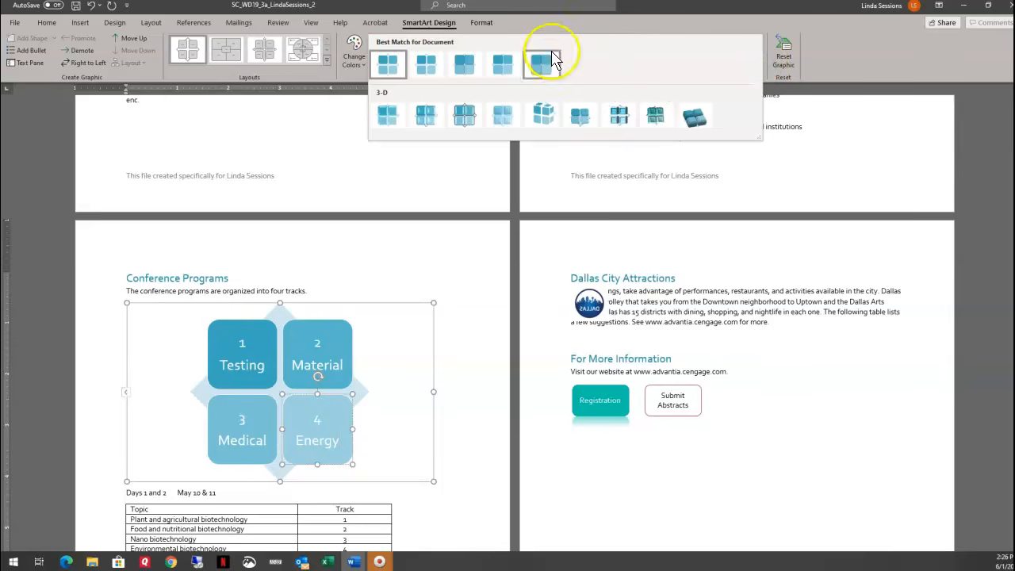
left_click(464, 63)
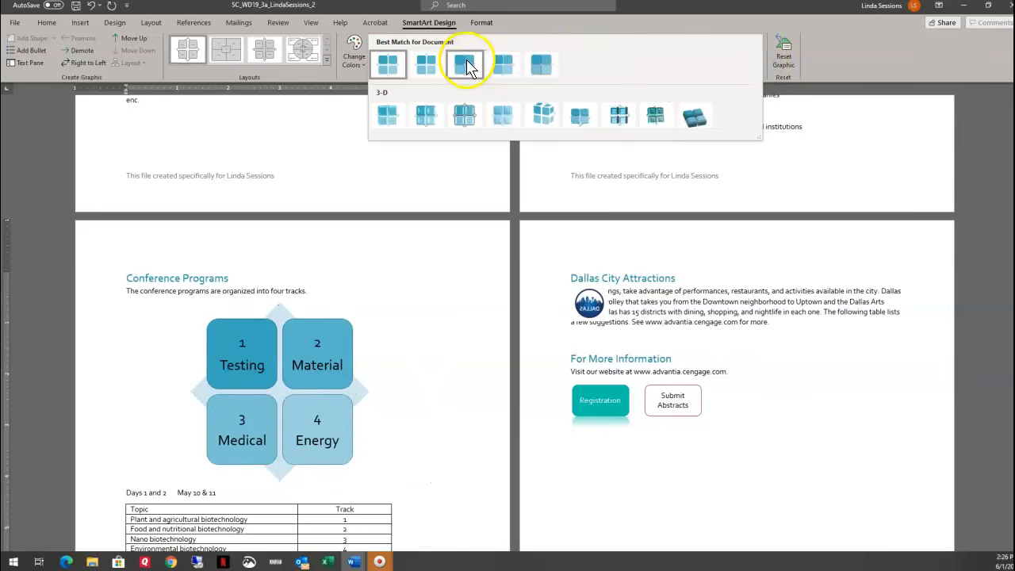
left_click(959, 206)
- Place the insertion point at the start of the "Days 1 and 2" line above the first topic table
scroll(959, 206, "down", 4)
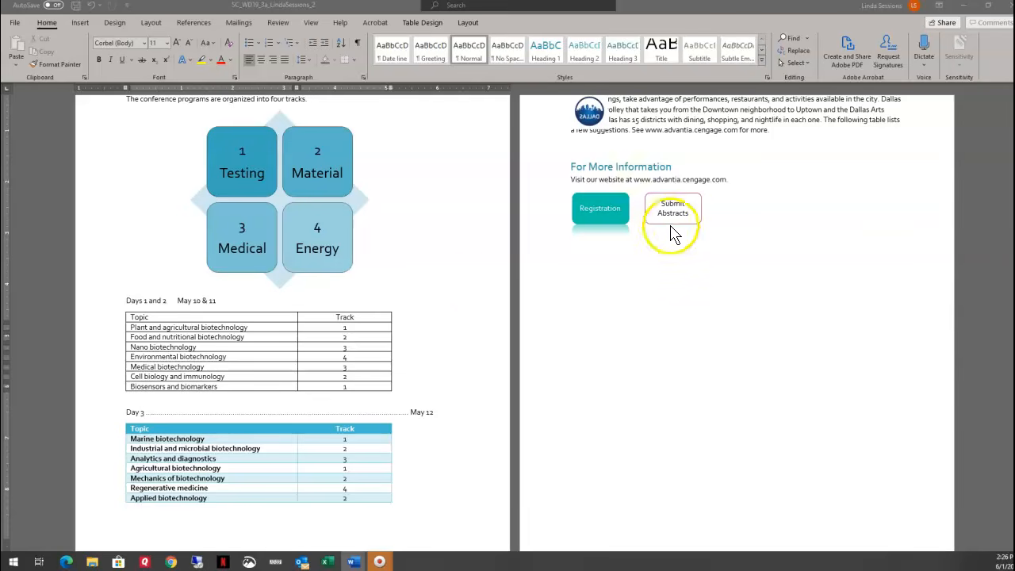
left_click(175, 303)
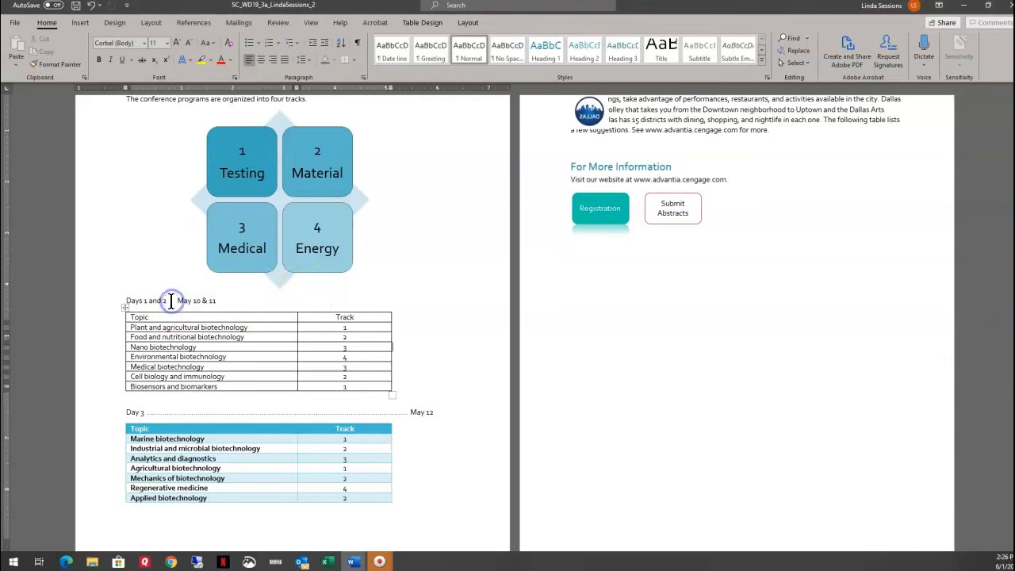
left_click(124, 301)
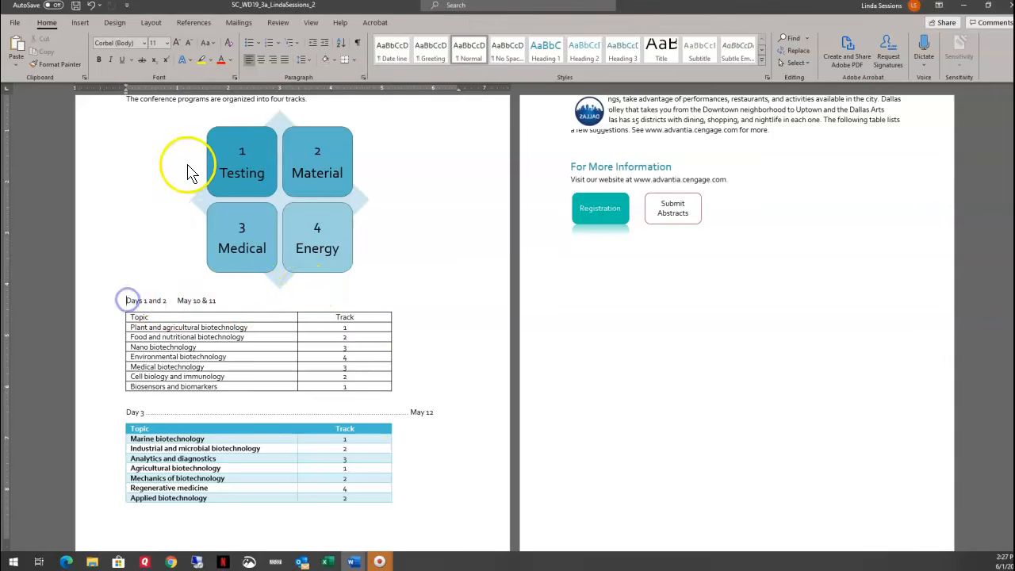